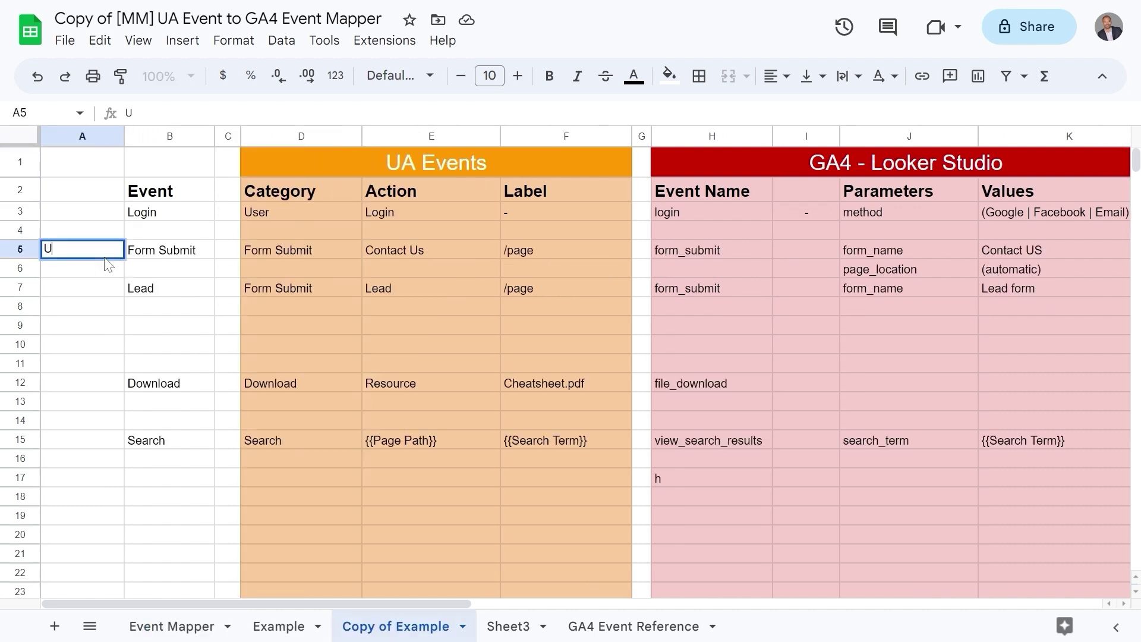
Clear the stray U from A5 and review the Lead→form_submit and Download→file_download mappings.
key(BackSpace)
click(178, 291)
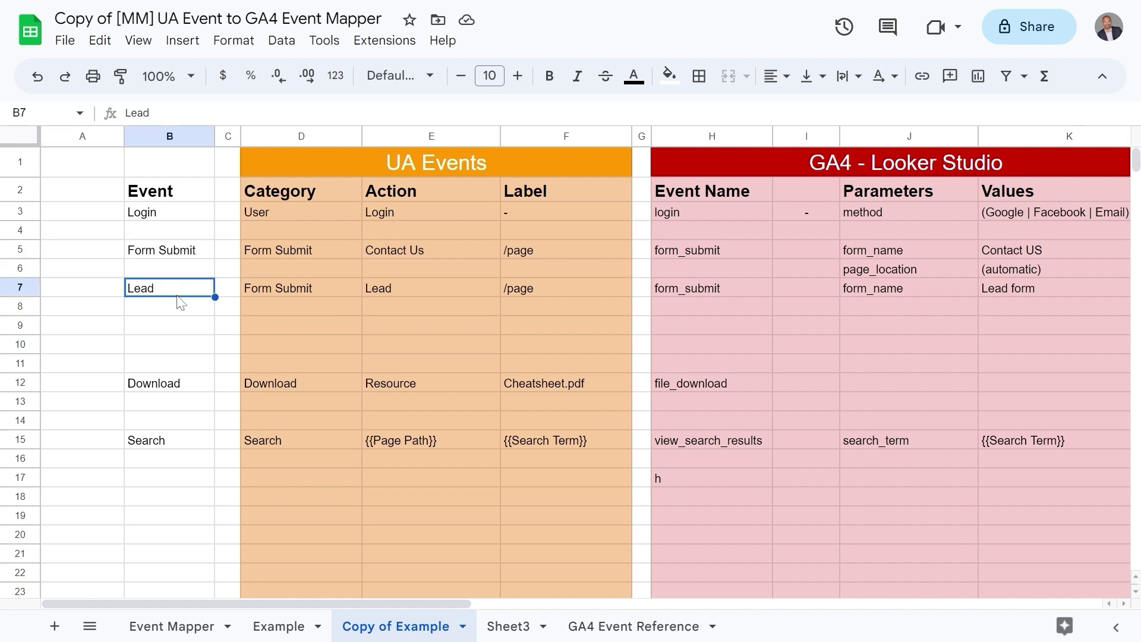
click(715, 290)
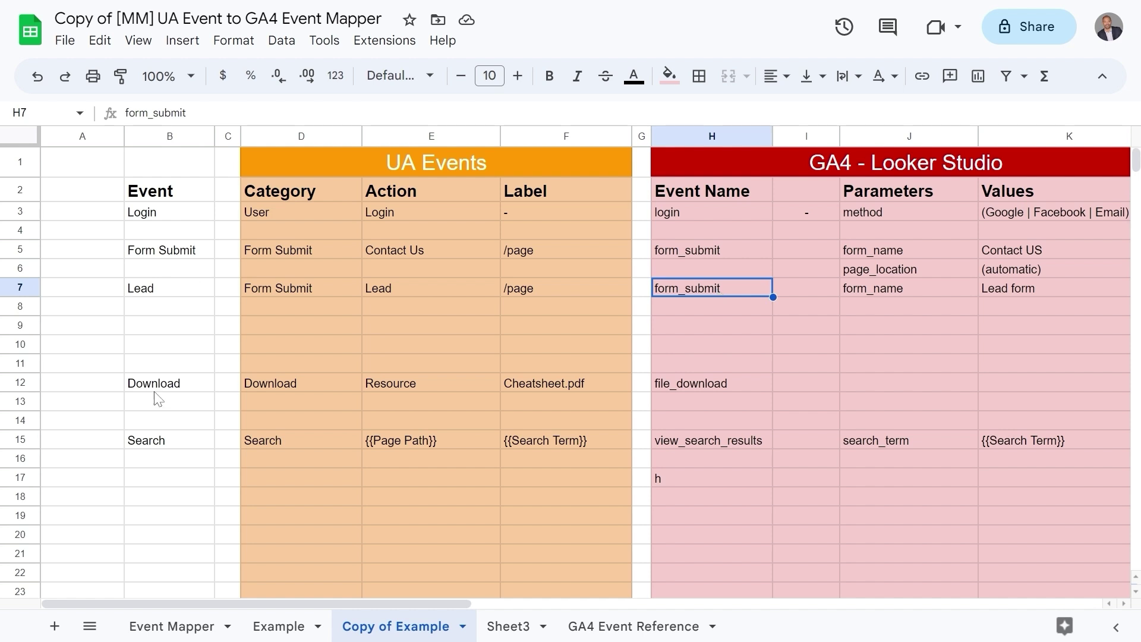
click(183, 392)
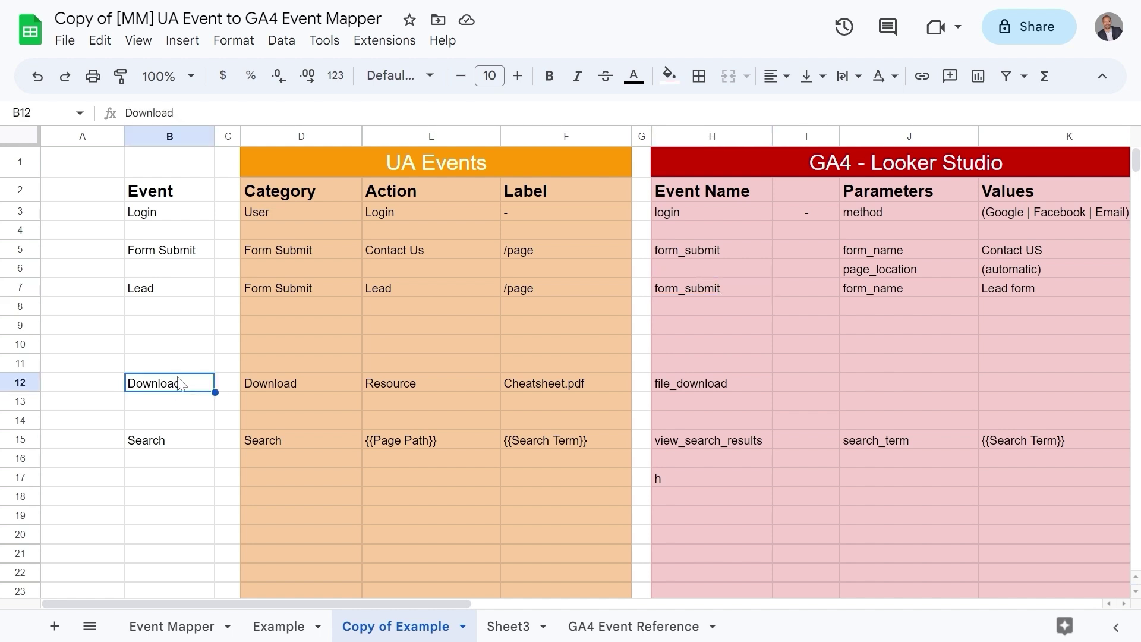
click(704, 385)
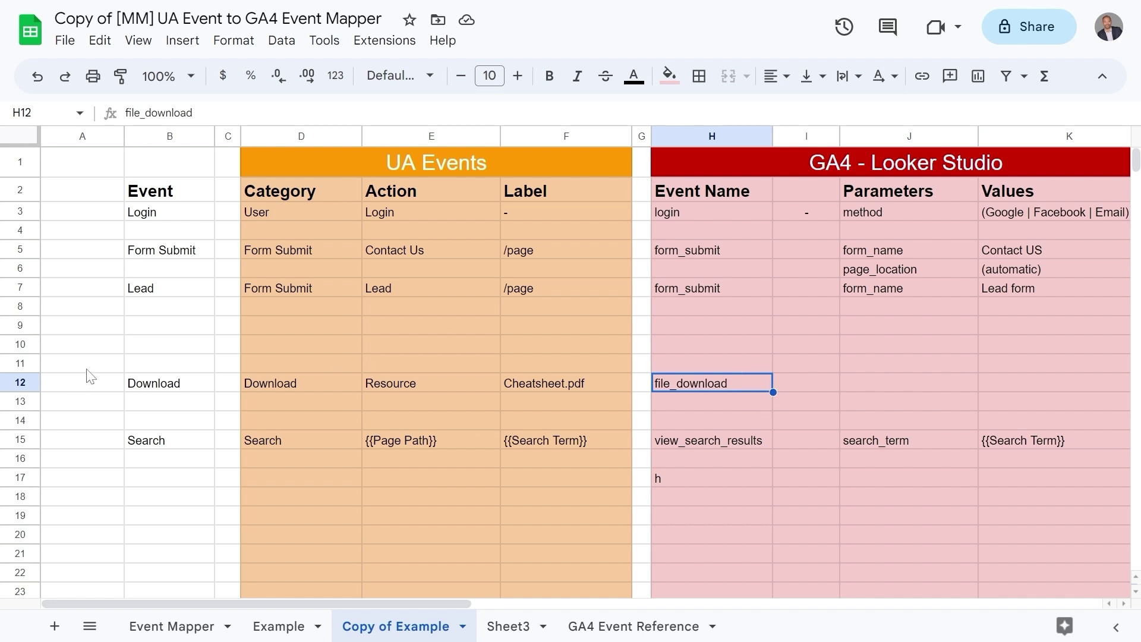
click(105, 388)
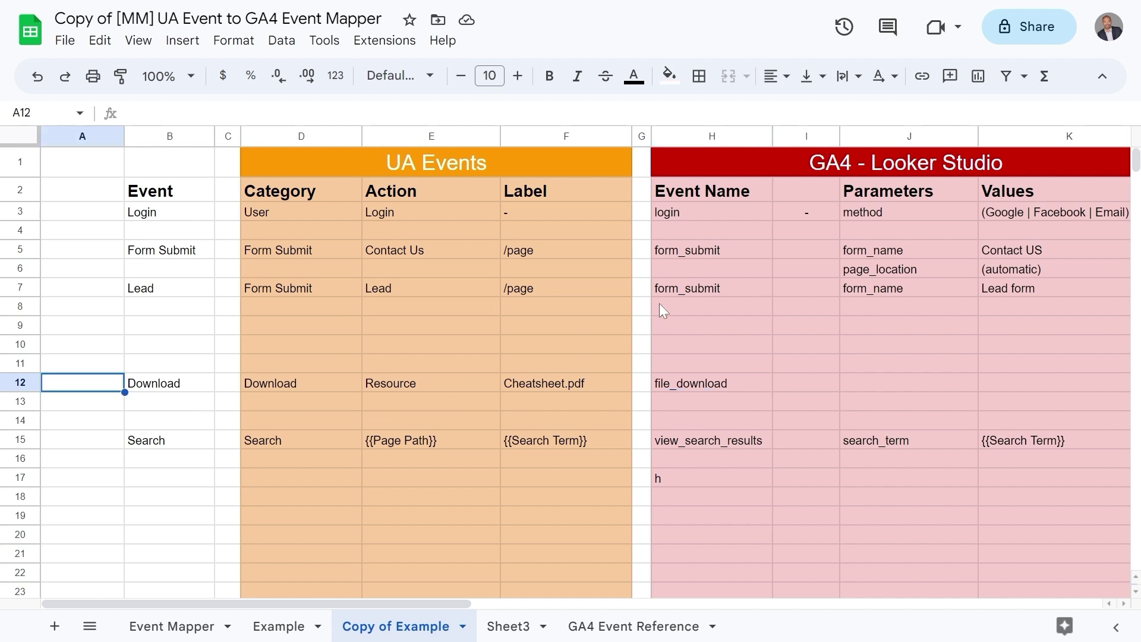
Locate the file_download event entry on the GA4 Event Reference sheet.
click(641, 627)
scroll(137, 290, down, 10)
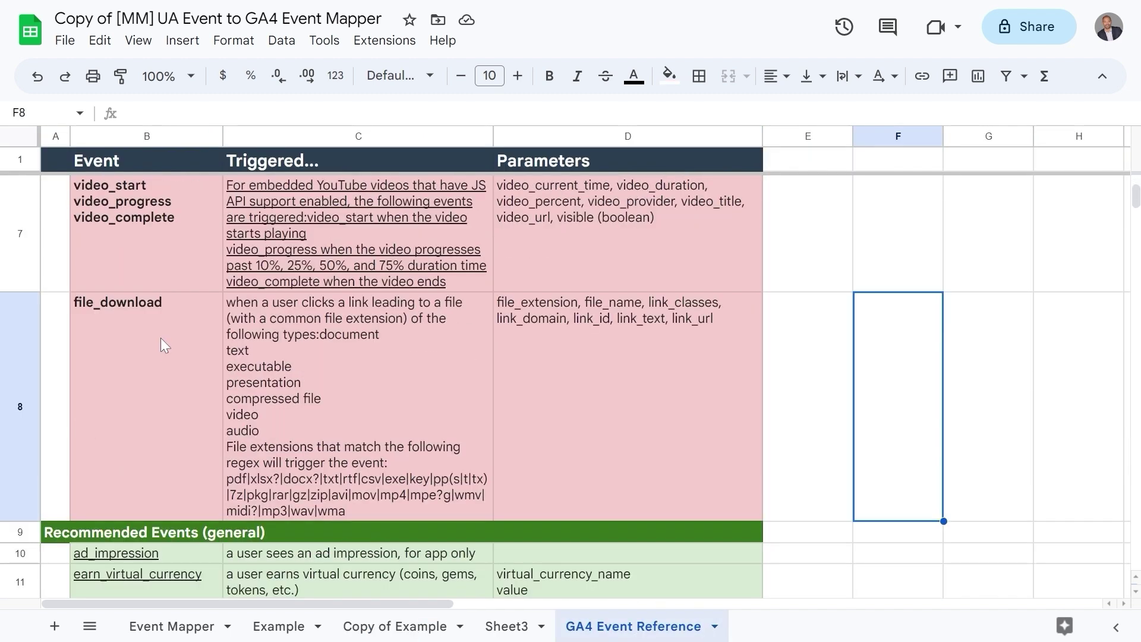
click(161, 337)
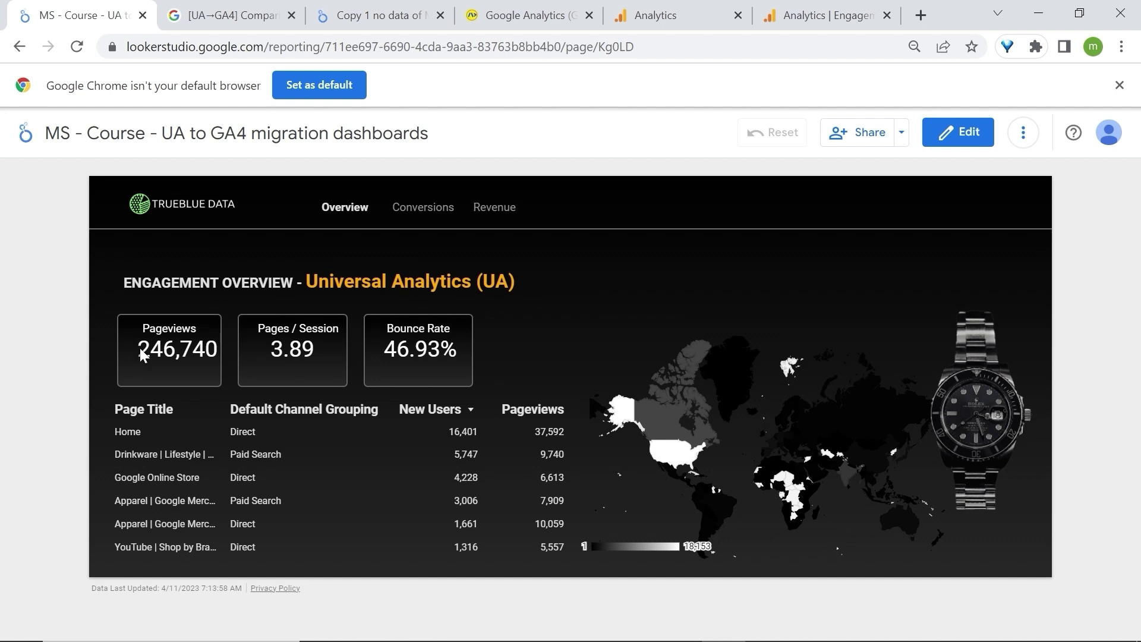
Highlight the Pageviews scorecard, then UA Pageview and GA4 Views in the comparison article's table.
double_click(169, 328)
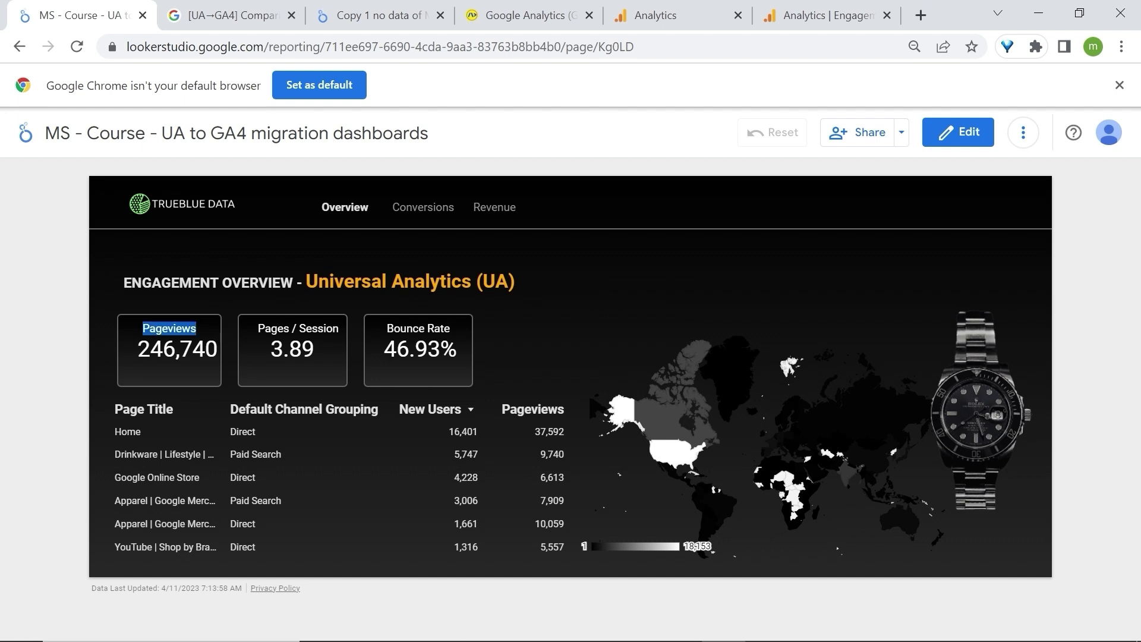
key(ctrl+Tab)
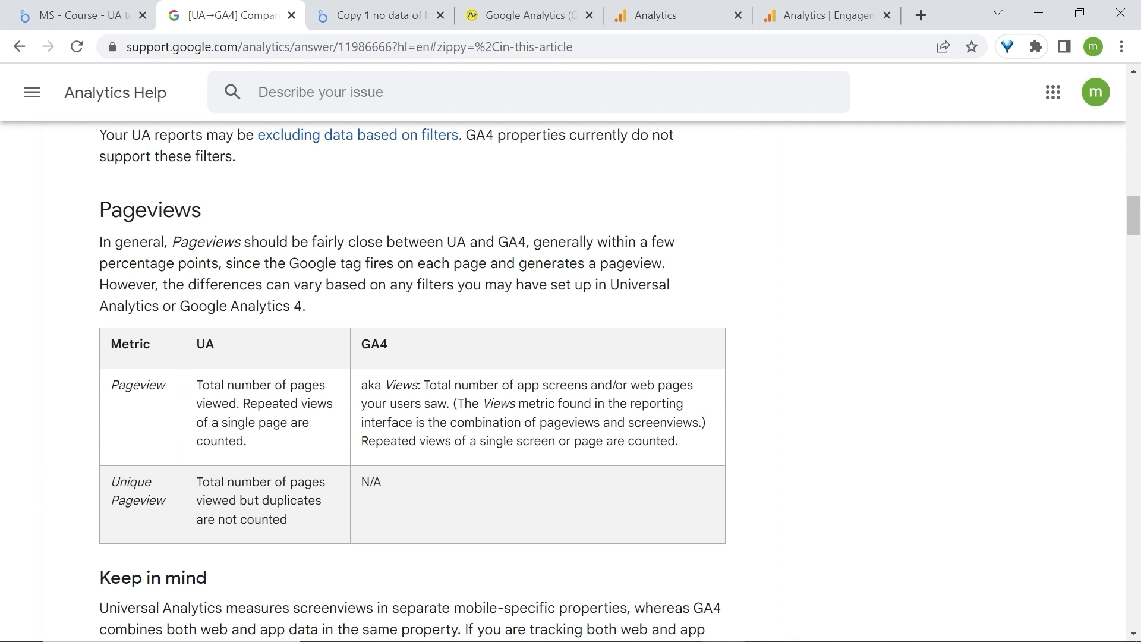
double_click(137, 385)
double_click(401, 385)
Enter U in cell E8 beside the Page_view event.
key(alt+Tab)
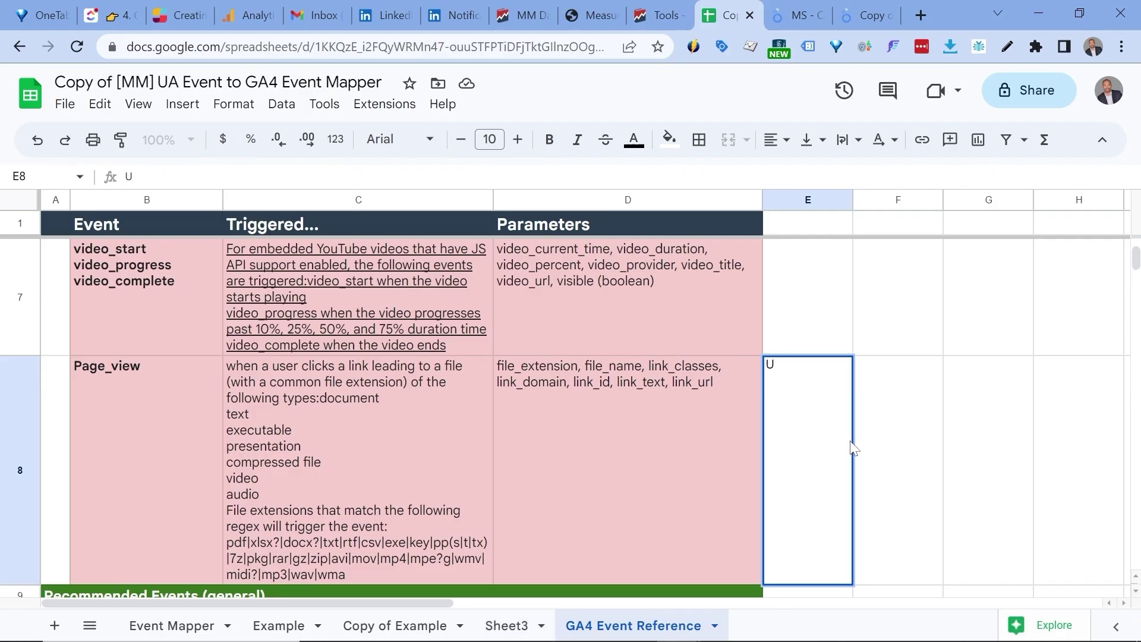
key(Tab)
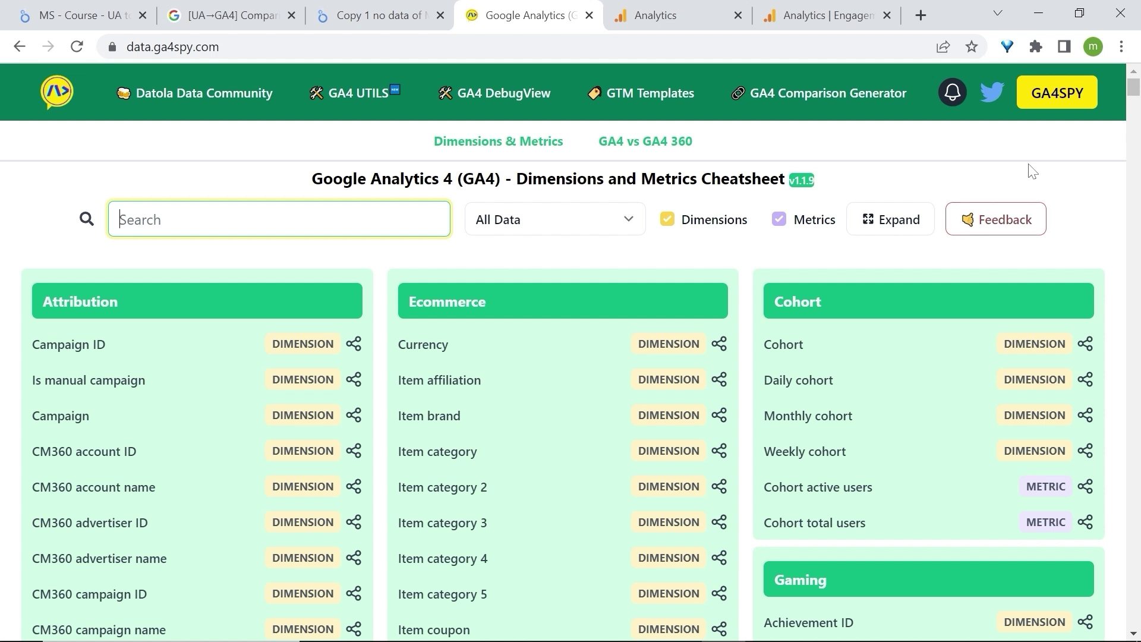
Go back from the GA4Spy cheatsheet to the UA engagement dashboard.
key(ctrl+1)
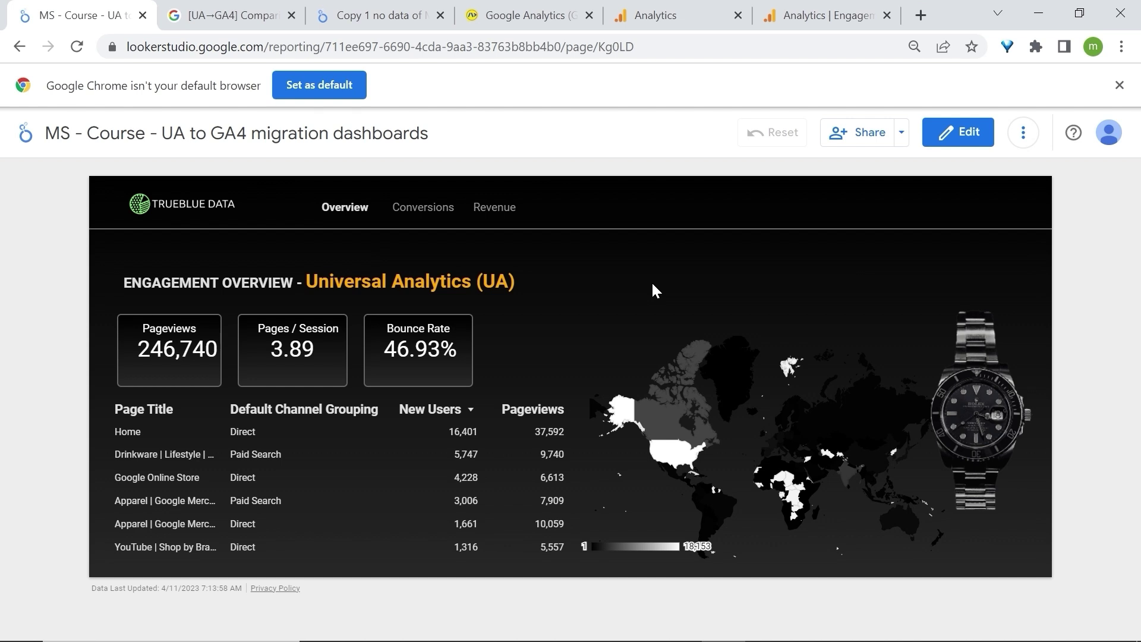
Highlight the Pages / Session title, the 46.93% value and the Bounce Rate title.
double_click(274, 328)
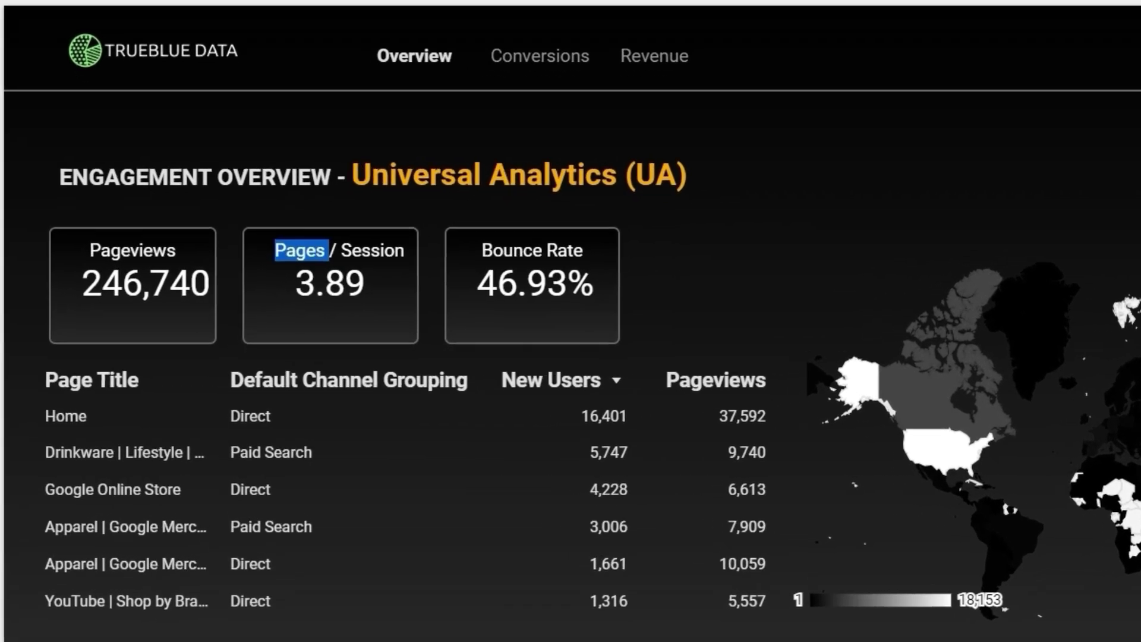
triple_click(339, 250)
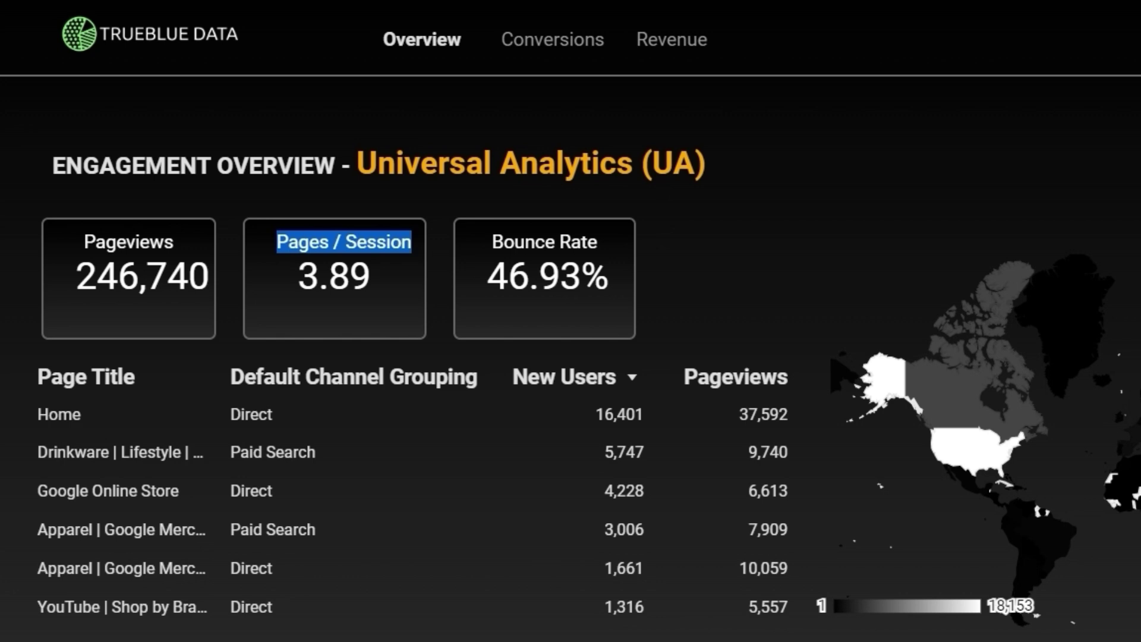
drag(487, 276, 610, 277)
drag(490, 242, 597, 242)
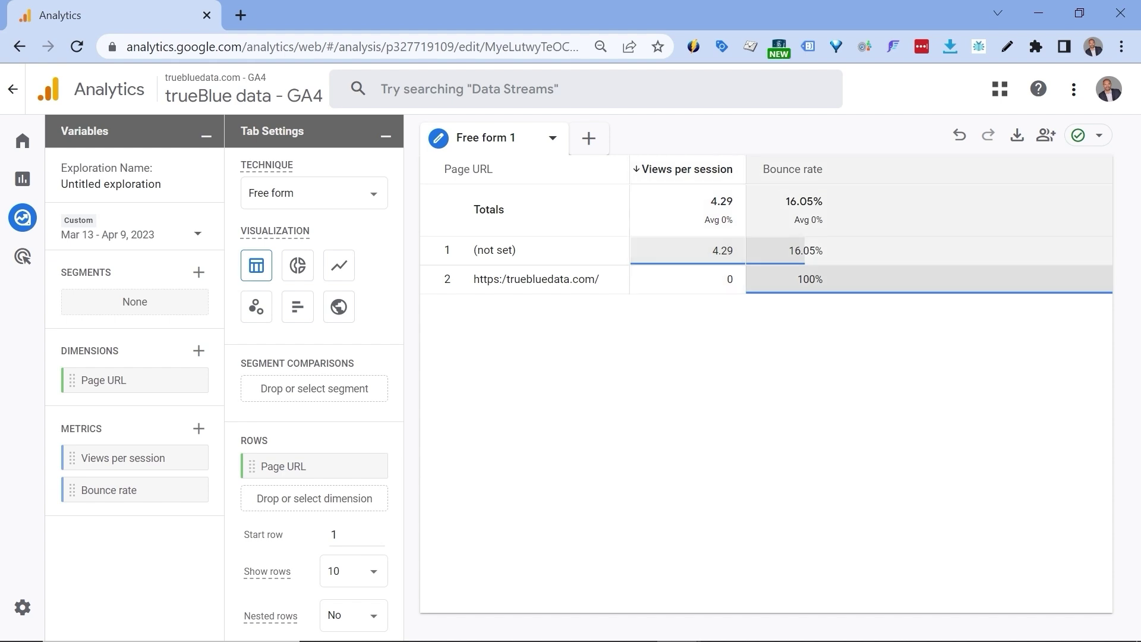
Inspect the Bounce rate column next to Views per session in the GA4 exploration.
mouse_move(826, 186)
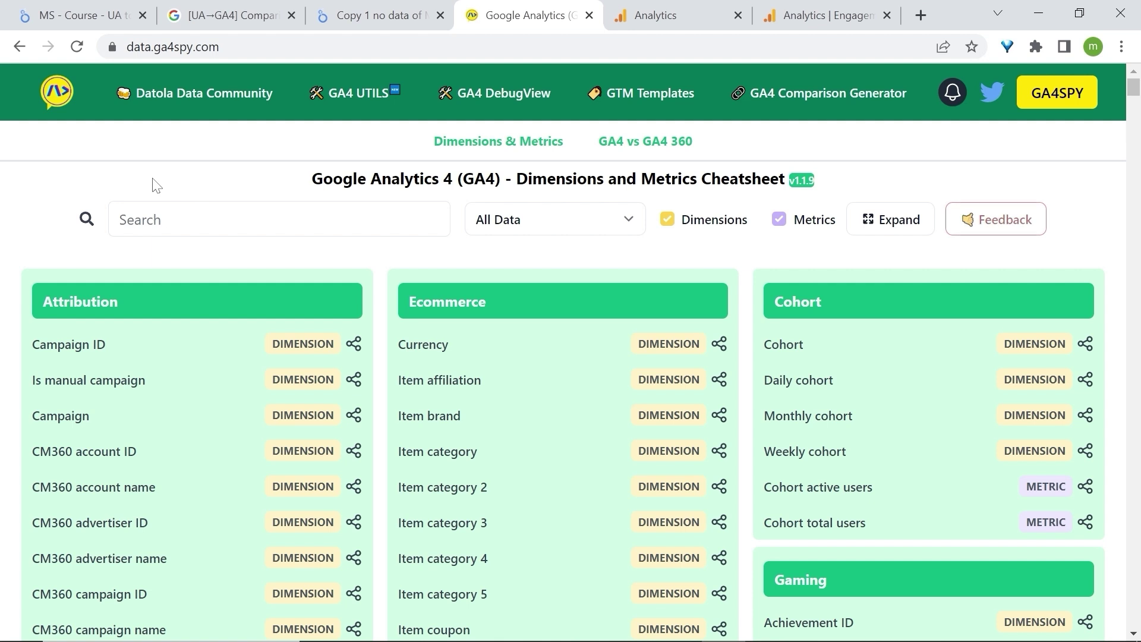
Search GA4Spy for 'views per ses' and highlight that Data Studio doesn't support Views per session.
click(214, 219)
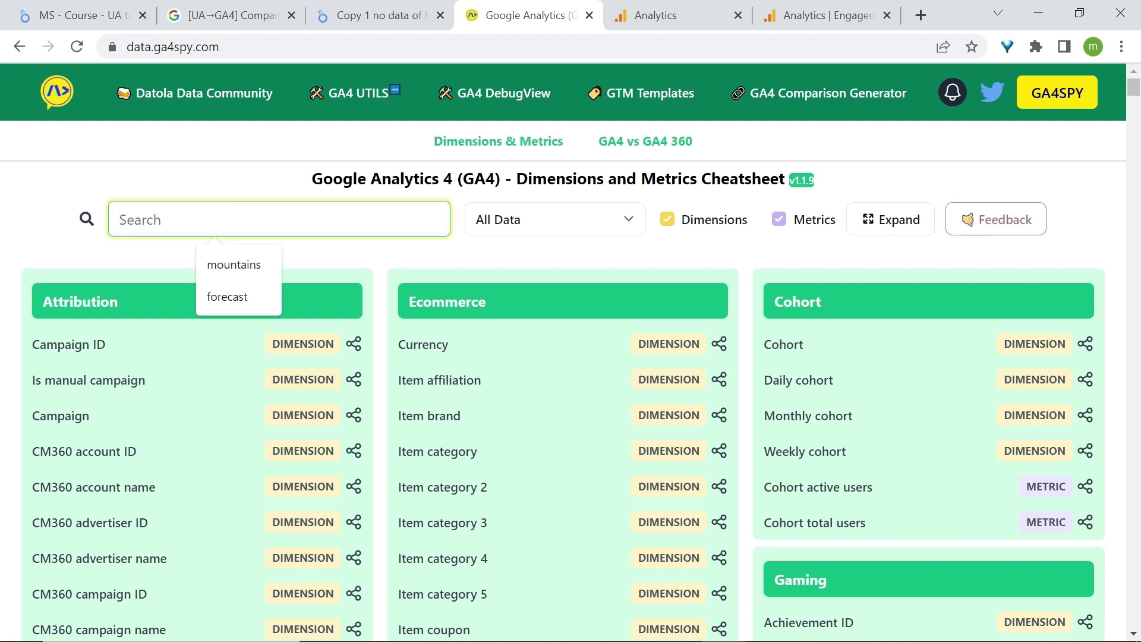
text(views per ses)
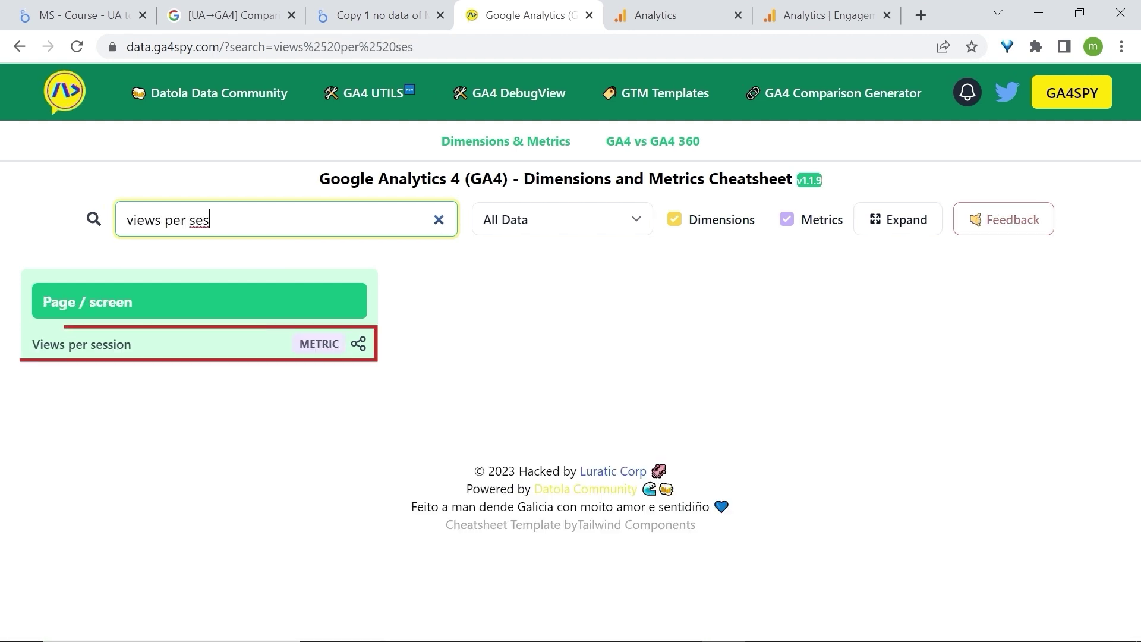
click(122, 345)
scroll(229, 360, down, 4)
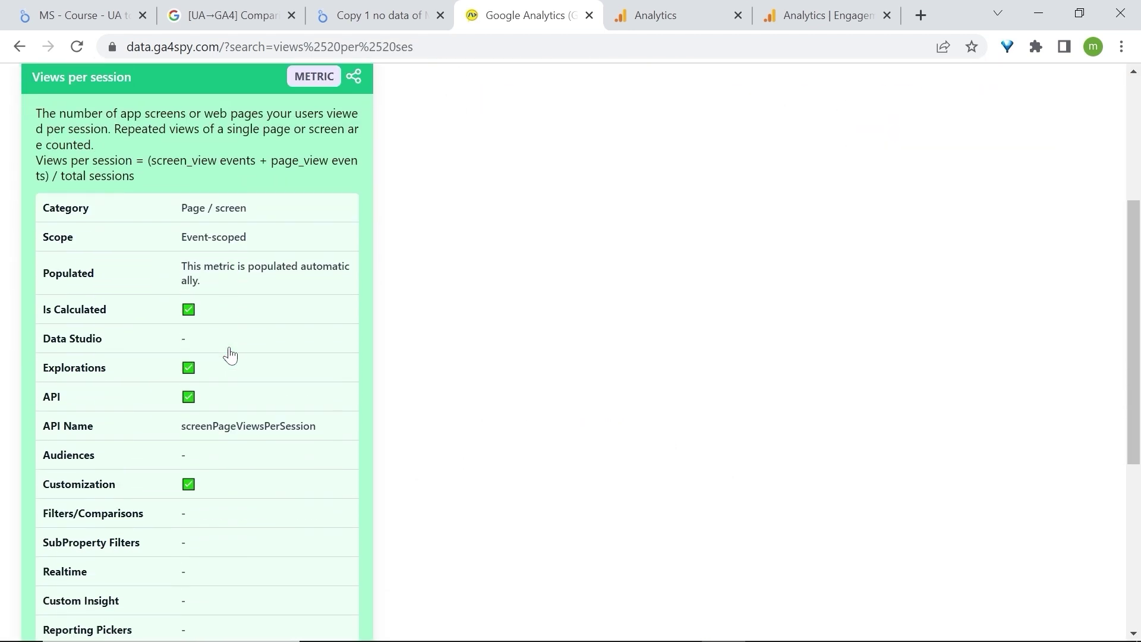
triple_click(111, 349)
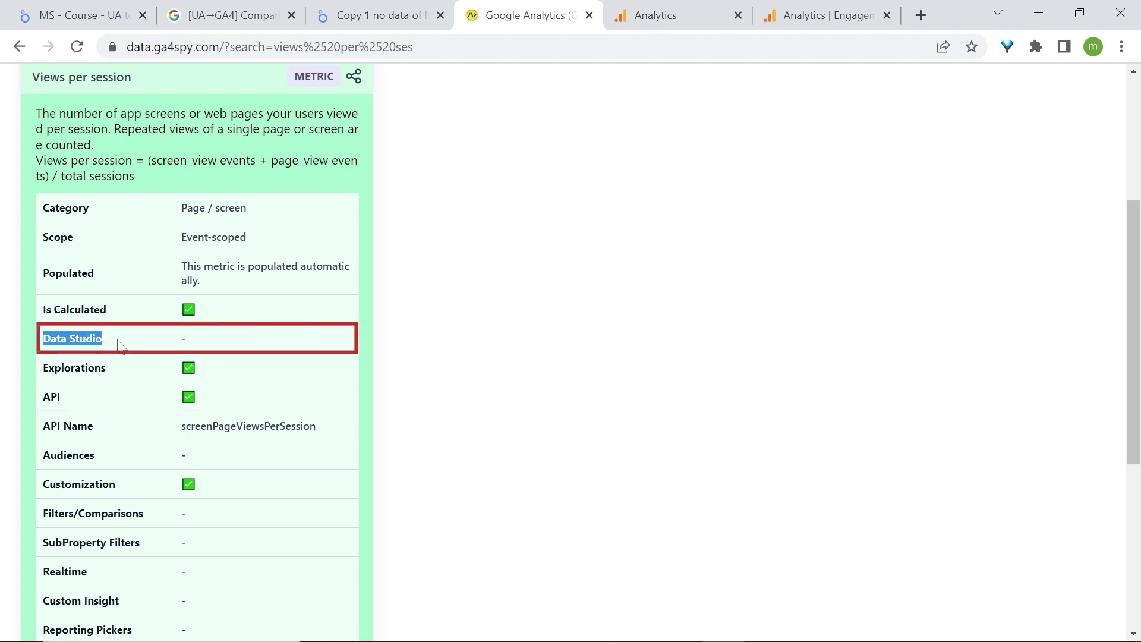
drag(157, 339, 187, 346)
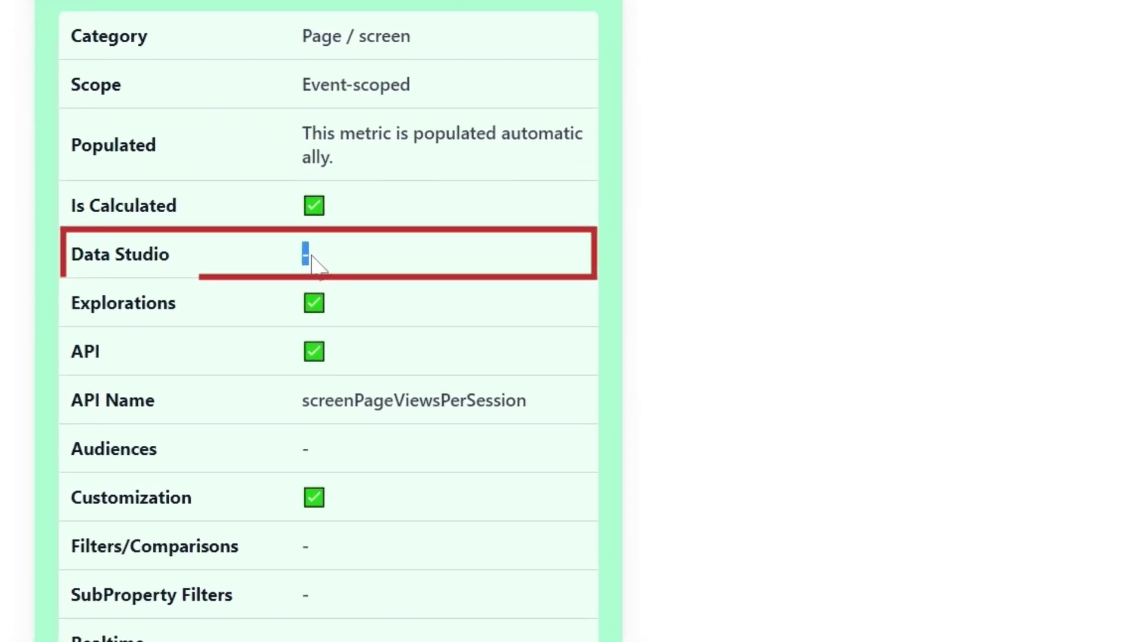
click(373, 252)
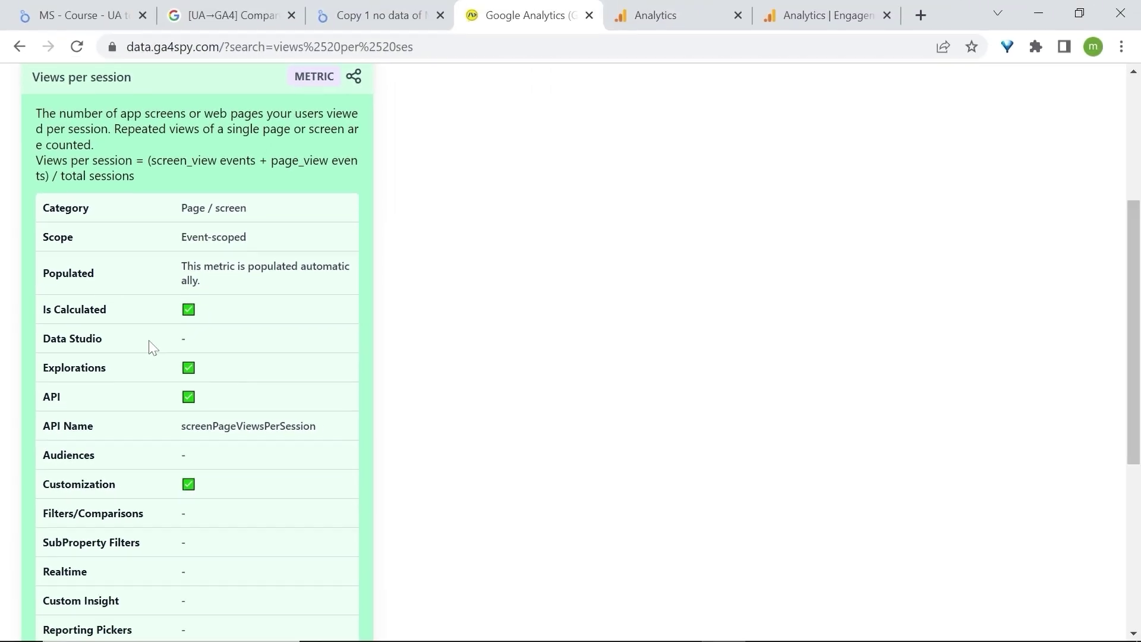
key(ctrl+shift+Tab)
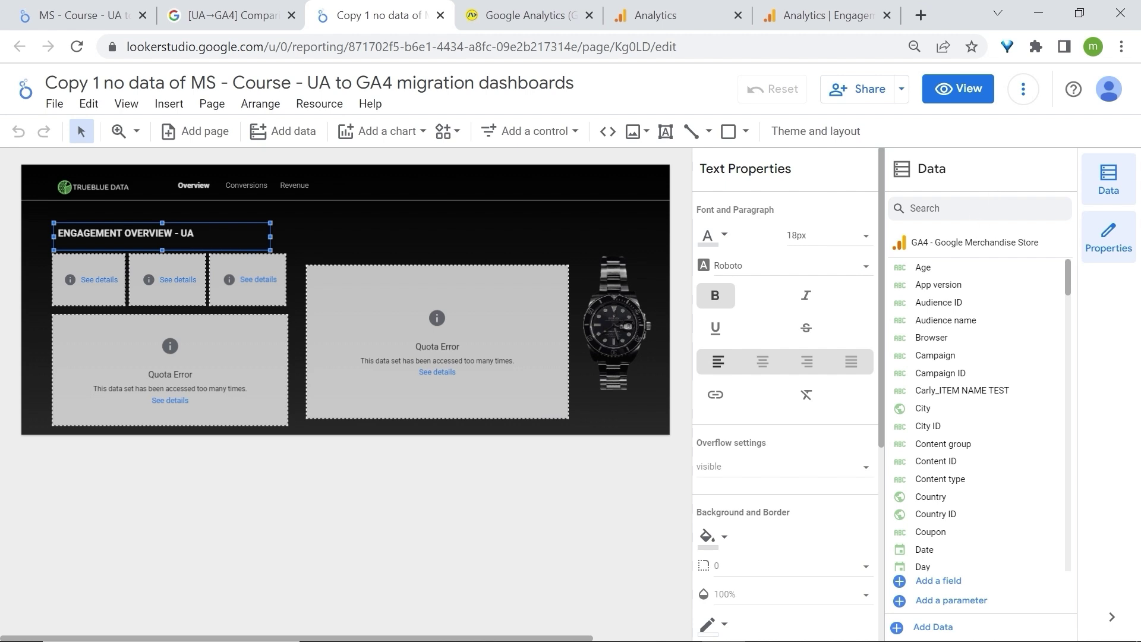
Search the GA4 data source fields for 'Views per' and 'bounce rate', both returning no matches.
click(984, 209)
text(Views per s)
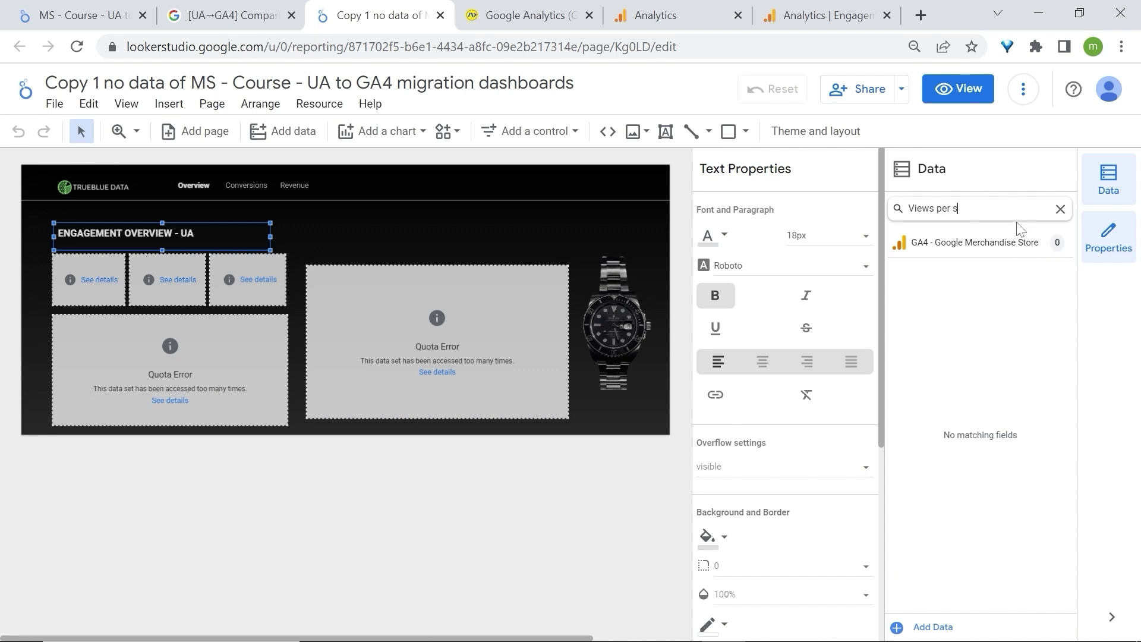
triple_click(932, 208)
text(bounce rate)
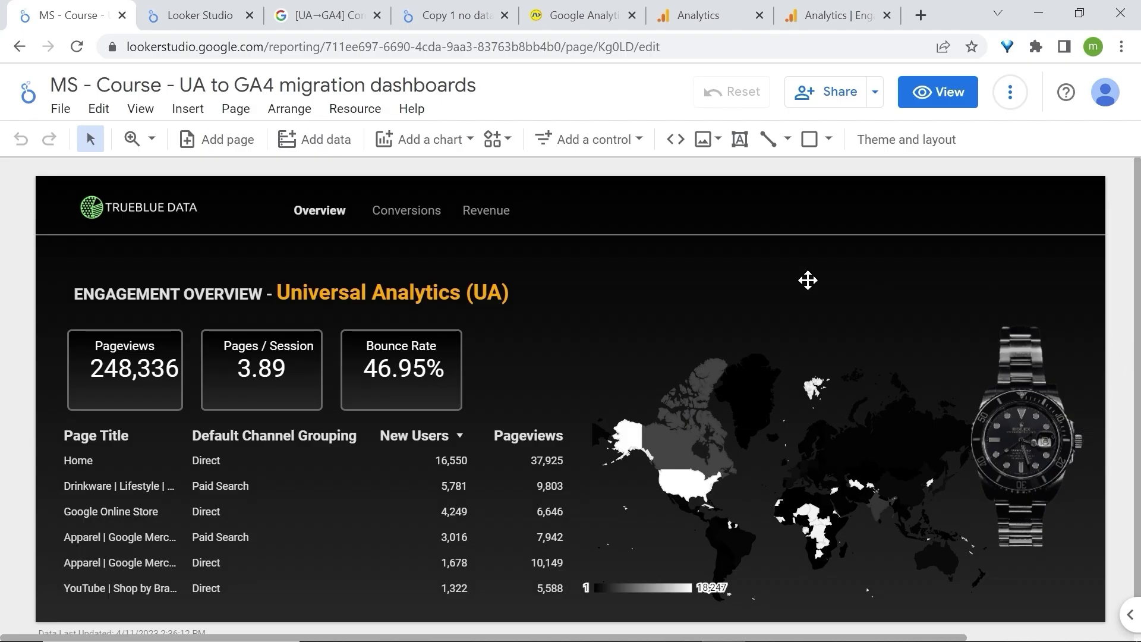
Make a copy of the migration dashboard via File > Make a copy.
click(63, 109)
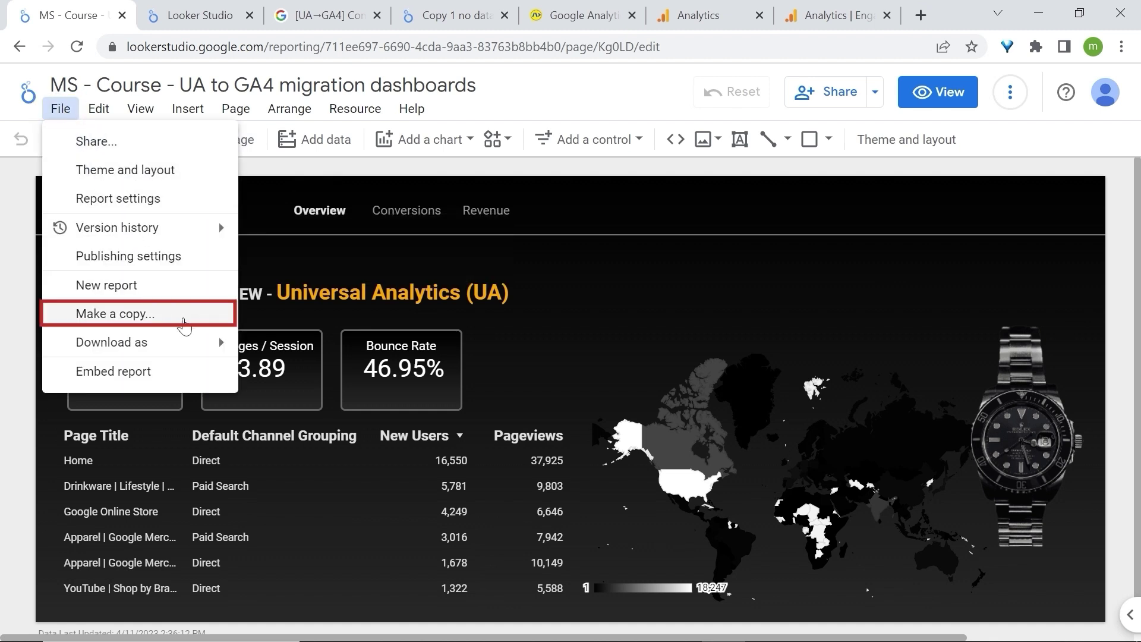
click(183, 318)
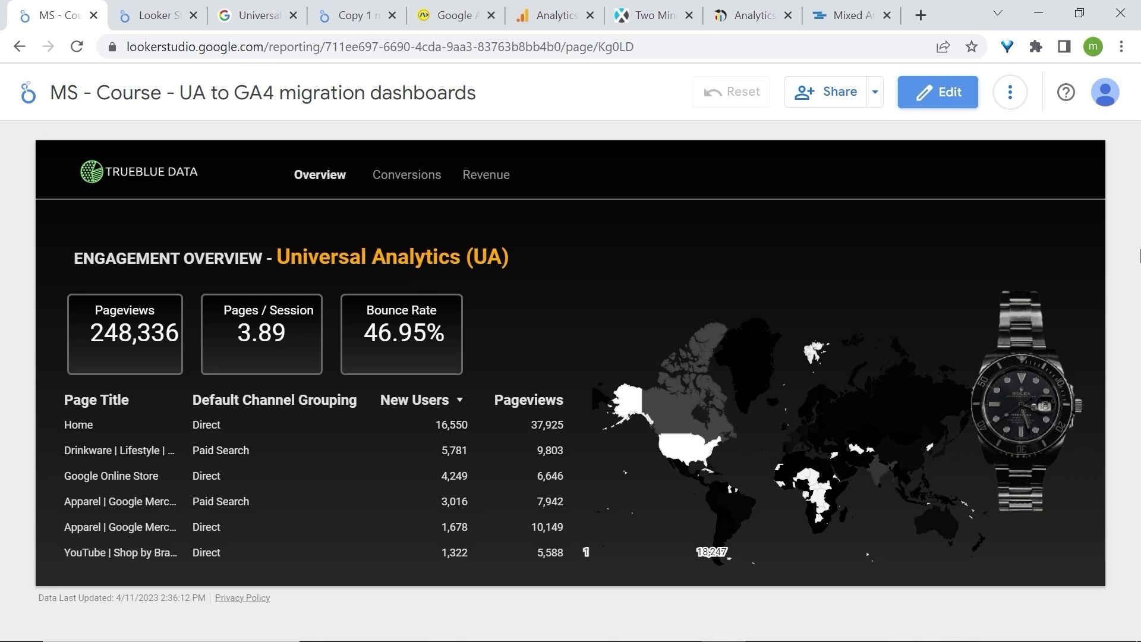
Highlight the sentence about losing access to UA reports and the API.
key(ctrl+3)
scroll(1139, 255, down, 2)
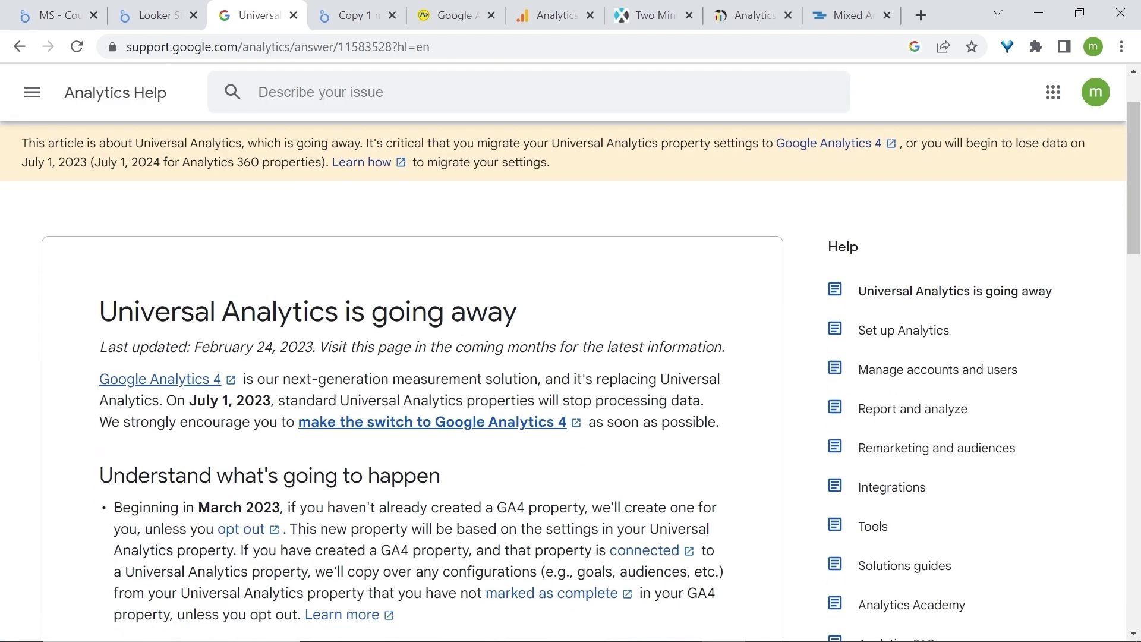
scroll(246, 324, down, 9)
drag(247, 324, 504, 272)
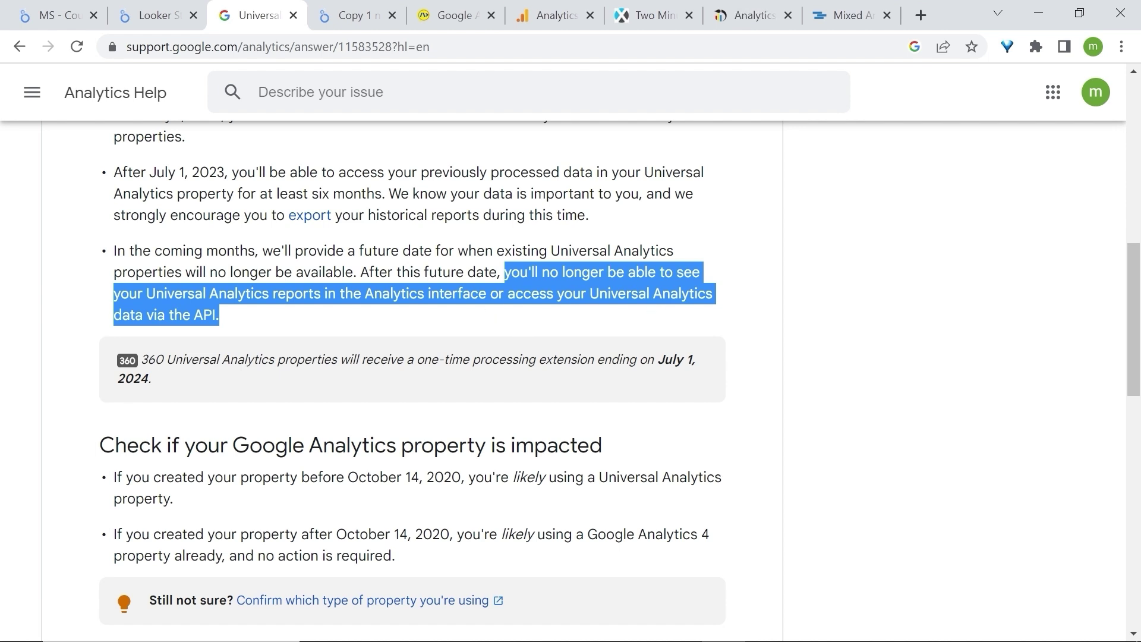
Return to the editable UA engagement dashboard and glance at the File menu's Make a copy option.
key(ctrl+1)
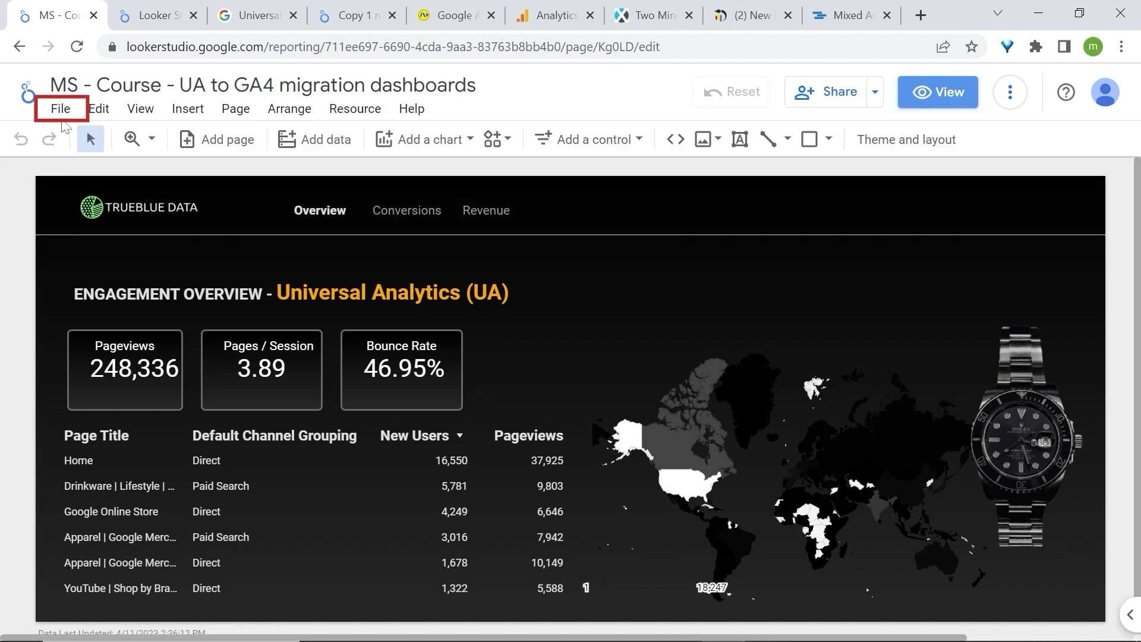
click(61, 111)
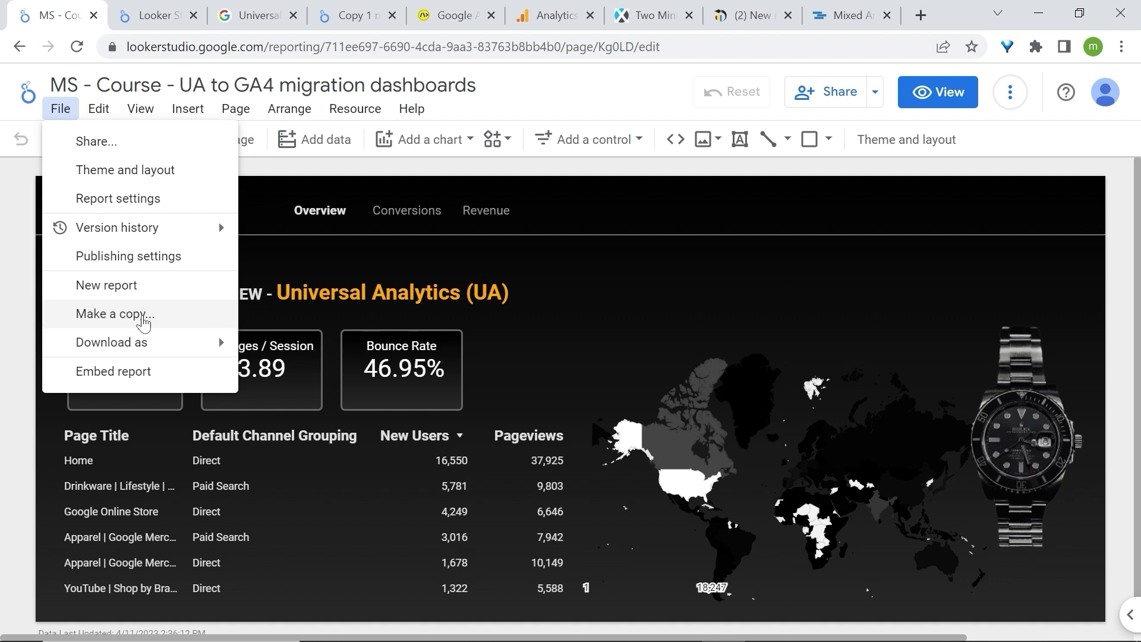
key(Escape)
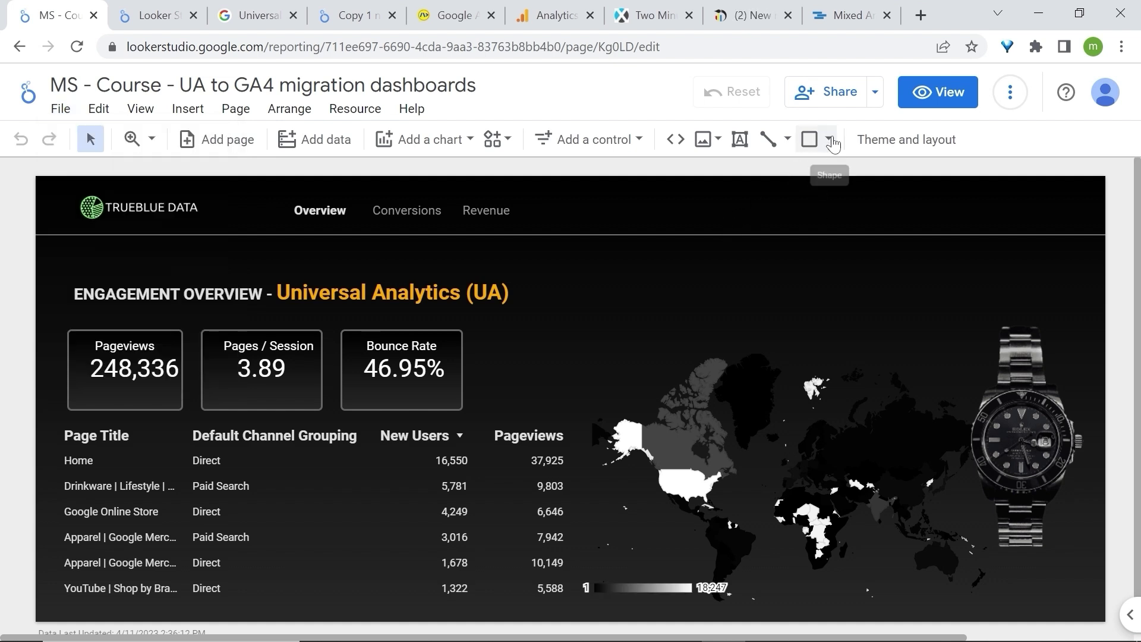
Check the Share dialog's invite permission levels, then bring up File > Make a copy.
click(828, 94)
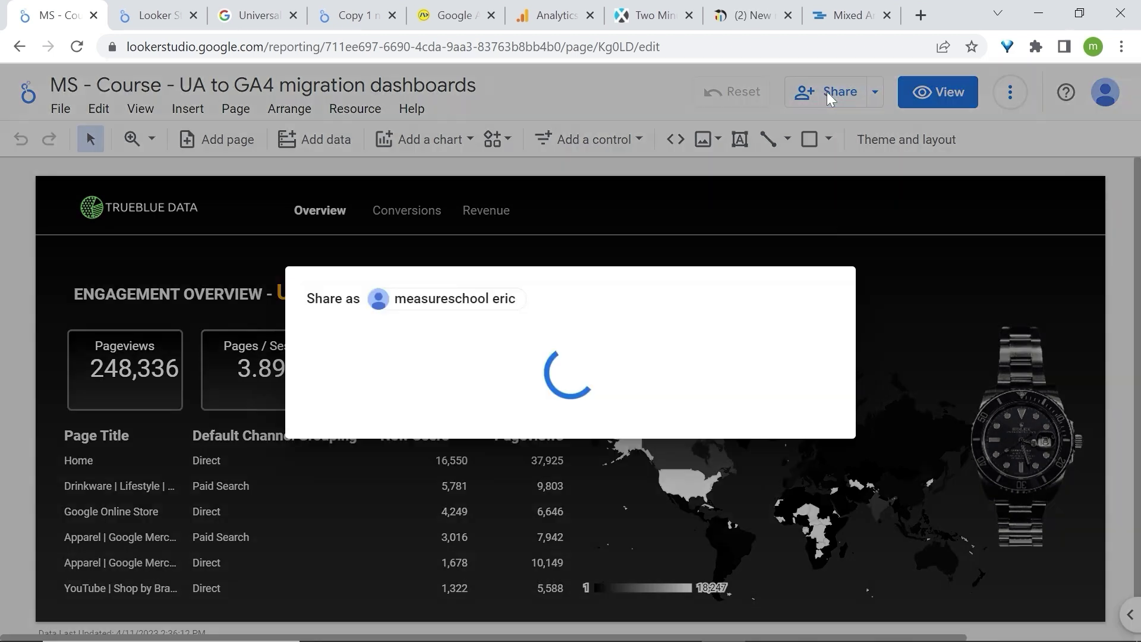
click(525, 280)
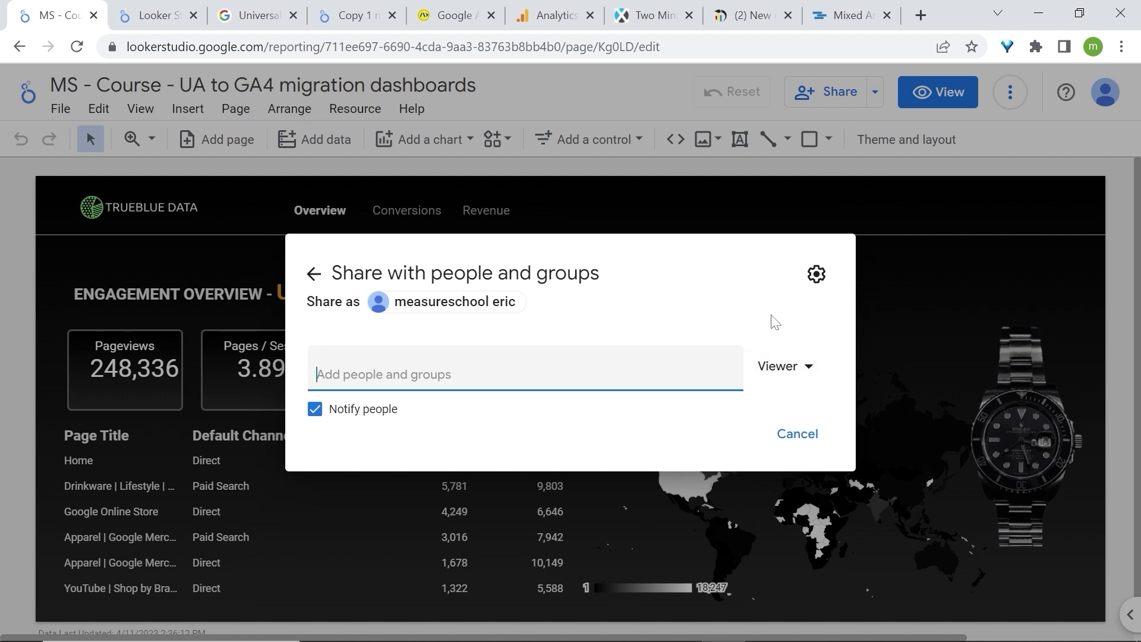
click(813, 371)
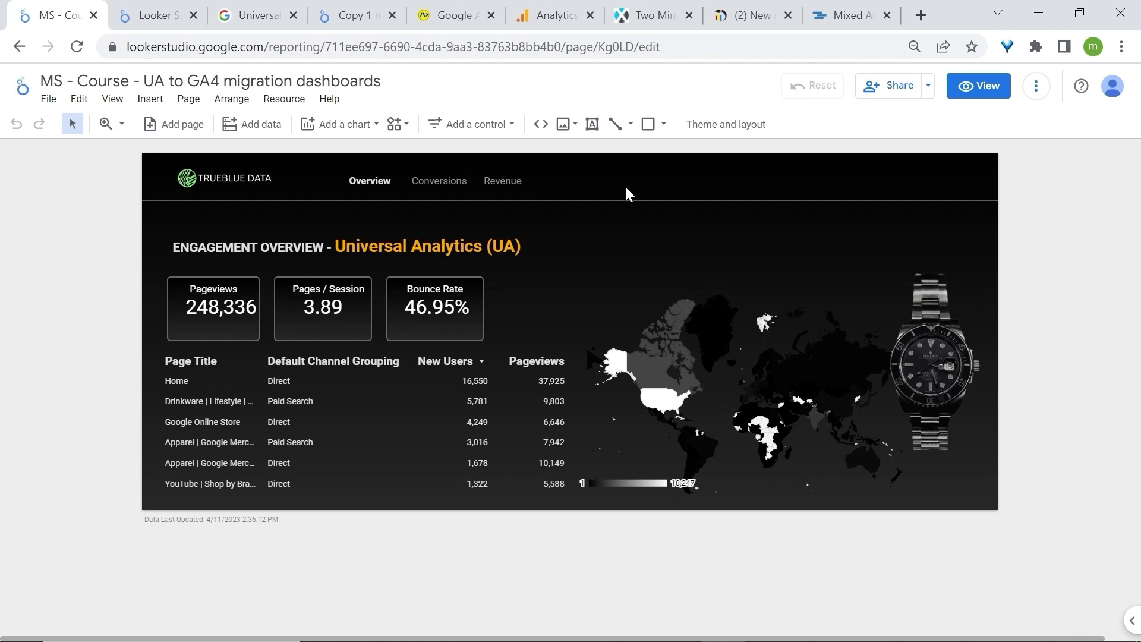
click(48, 98)
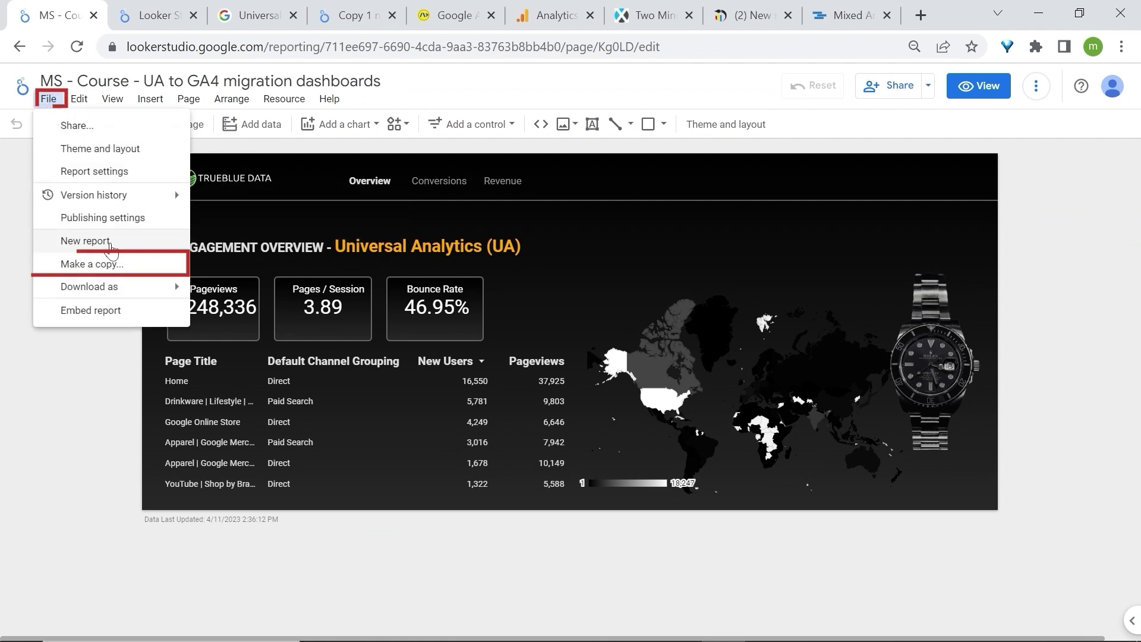
click(112, 265)
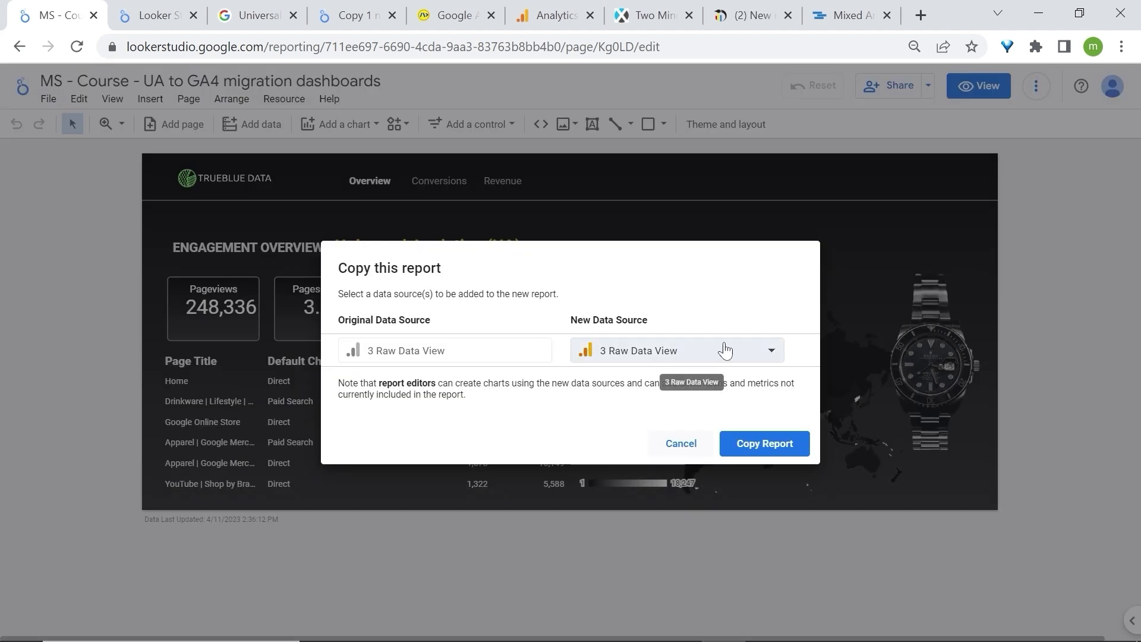
Copy the report onto a new Google Analytics source: Demo Account's GA4 - Google Merchandise Store.
click(768, 350)
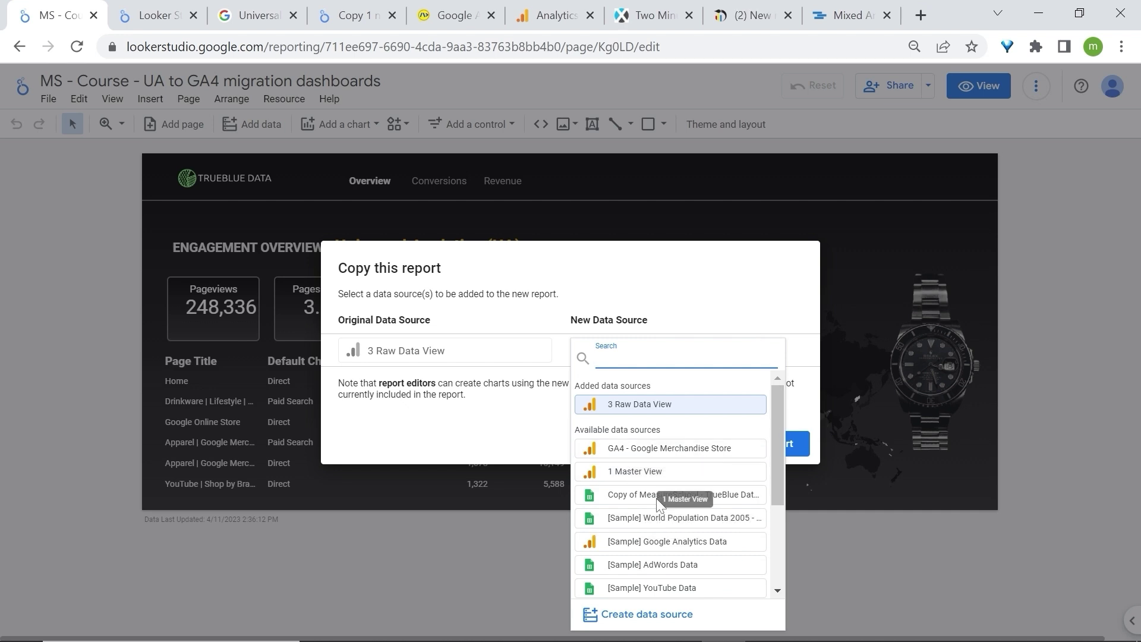
click(651, 617)
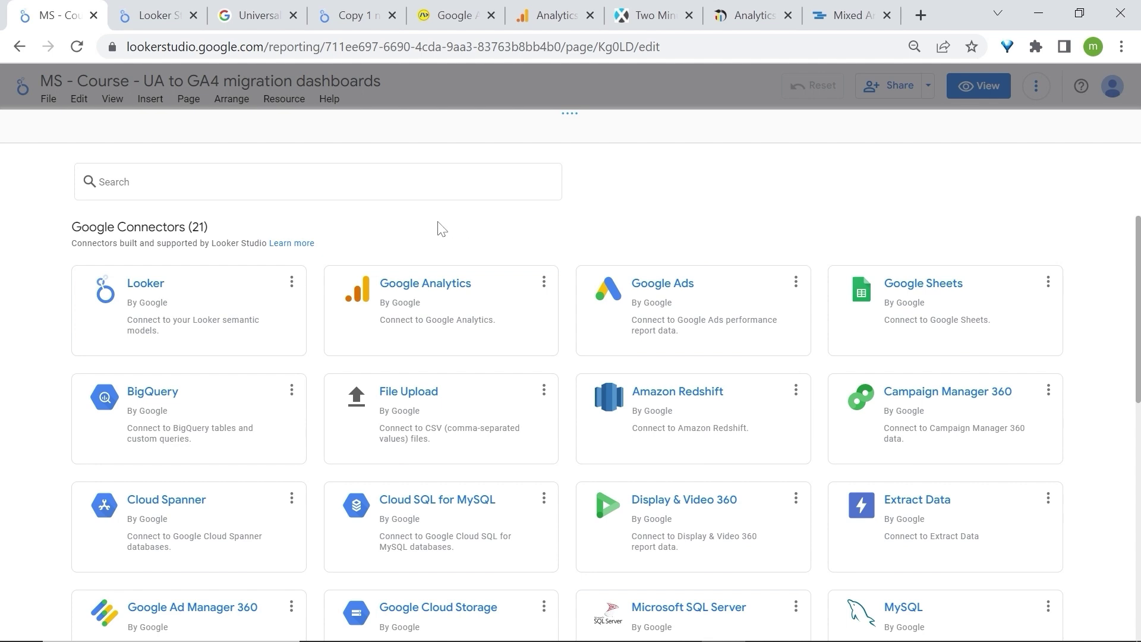
click(441, 303)
click(91, 324)
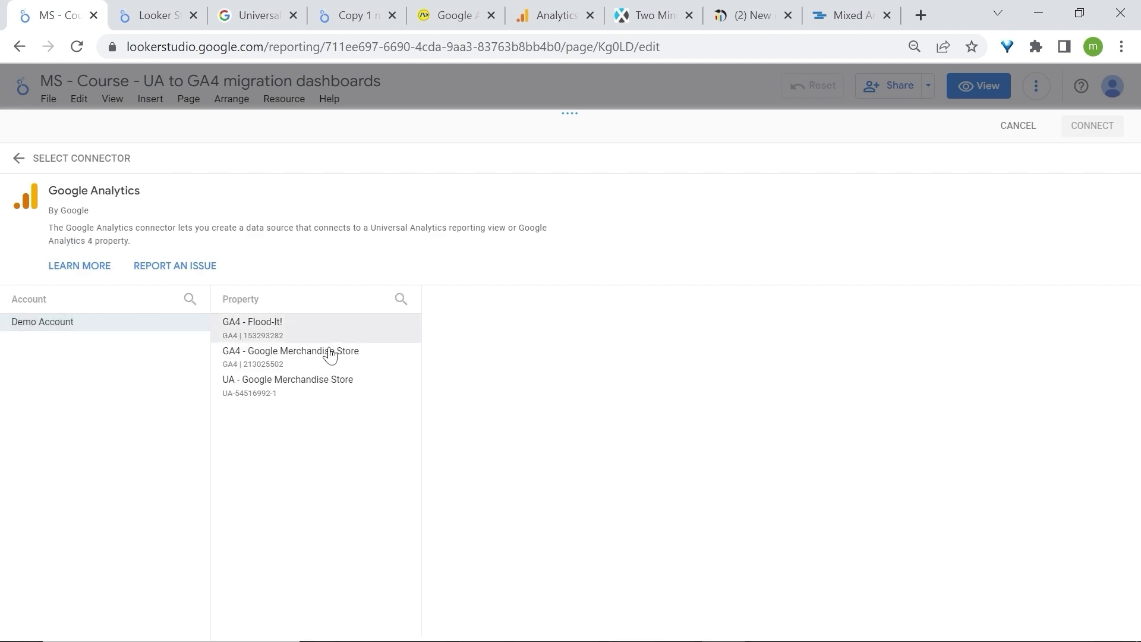
click(300, 362)
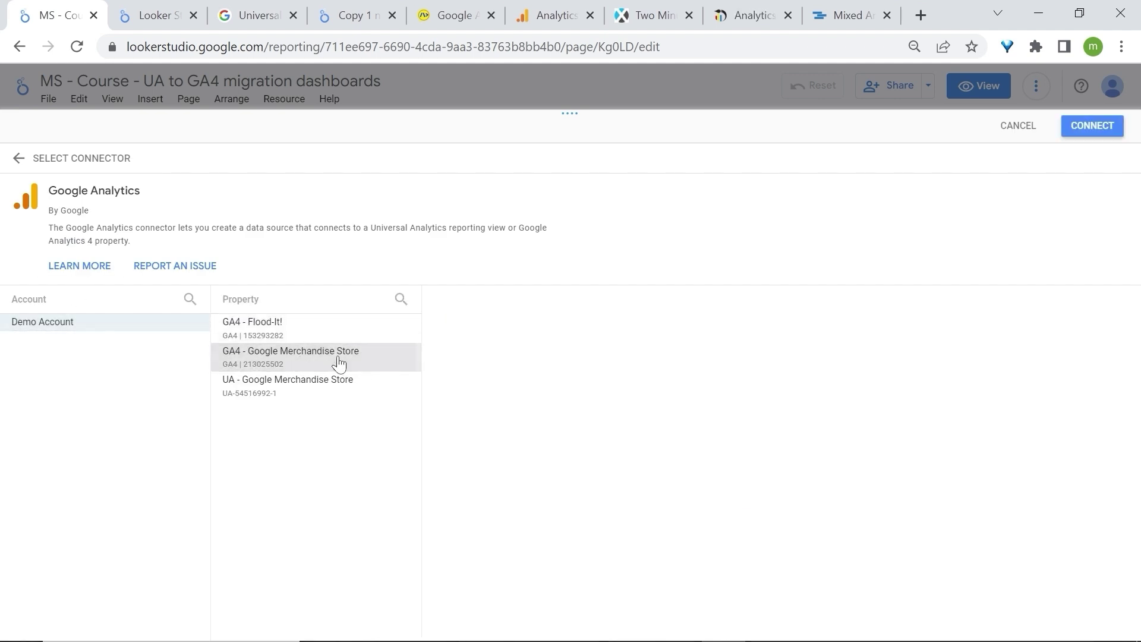
click(1091, 128)
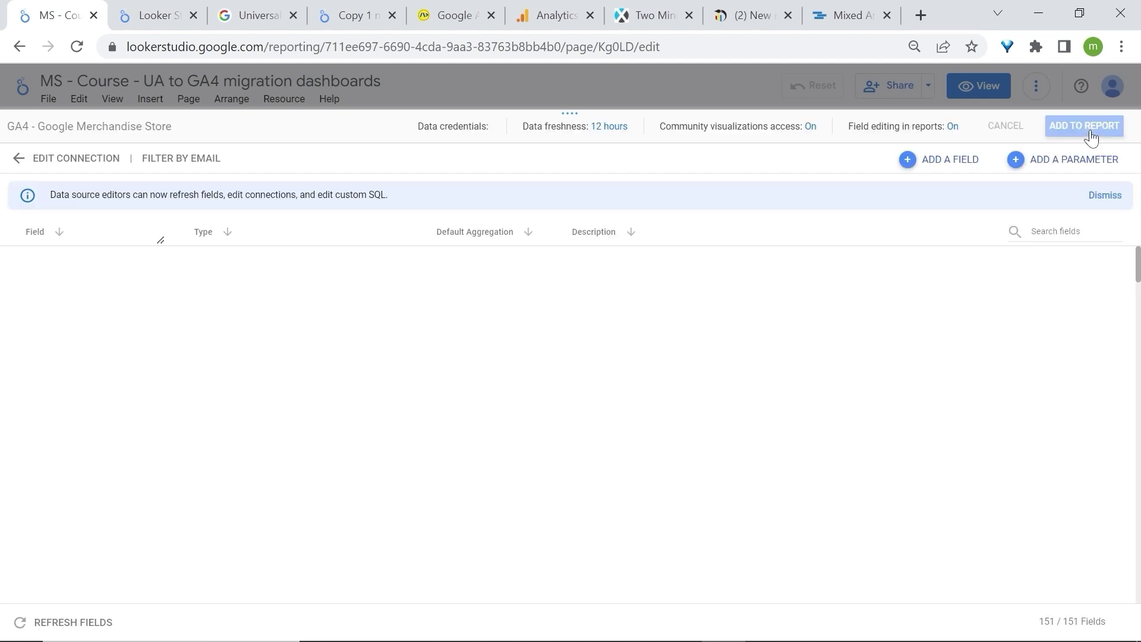
click(1083, 126)
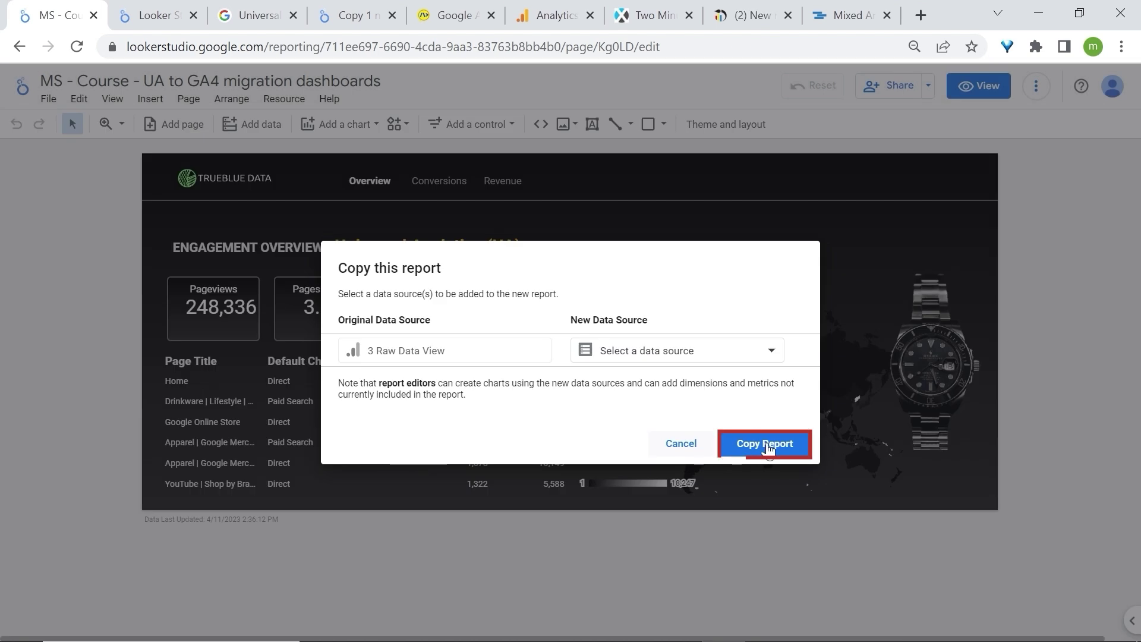
click(767, 445)
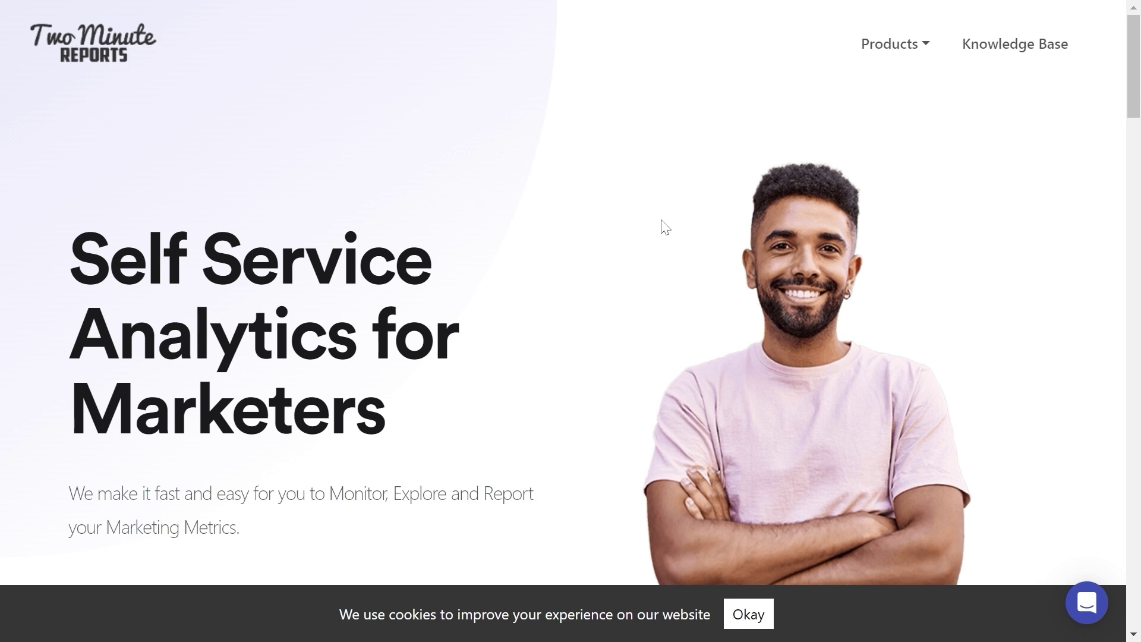
Go to the Looker Studio product's pricing plans and highlight the LITE plan's $5/mo price.
scroll(601, 315, down, 10)
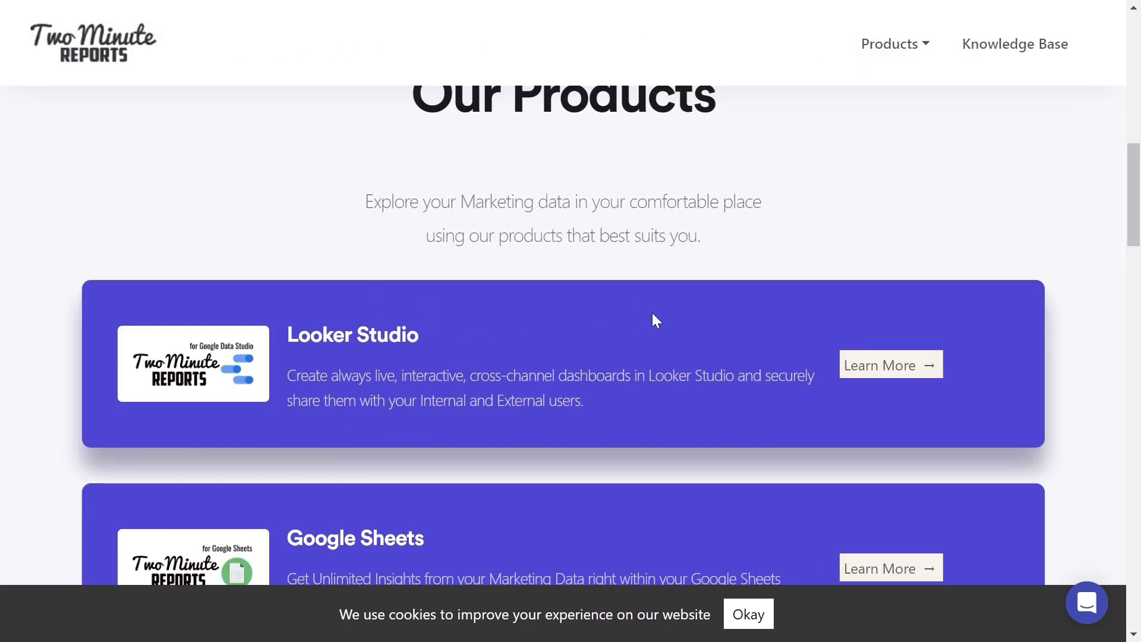
click(586, 345)
click(376, 44)
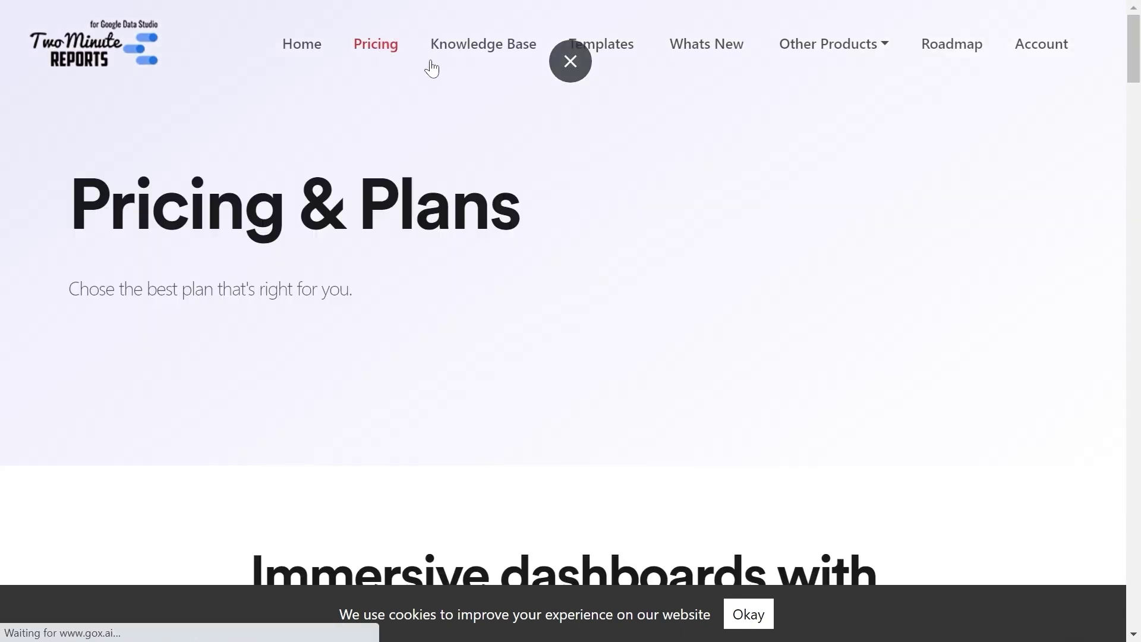
scroll(570, 333, down, 5)
drag(232, 350, 115, 326)
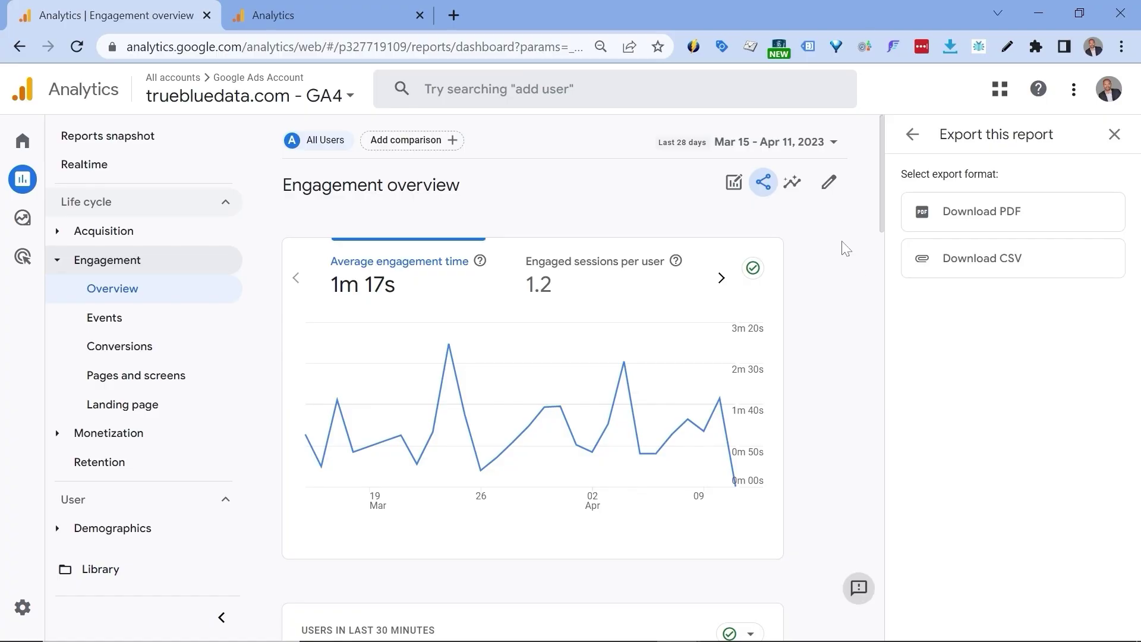
Close the export panel and review the report's download formats and the exploration's export options.
click(1113, 134)
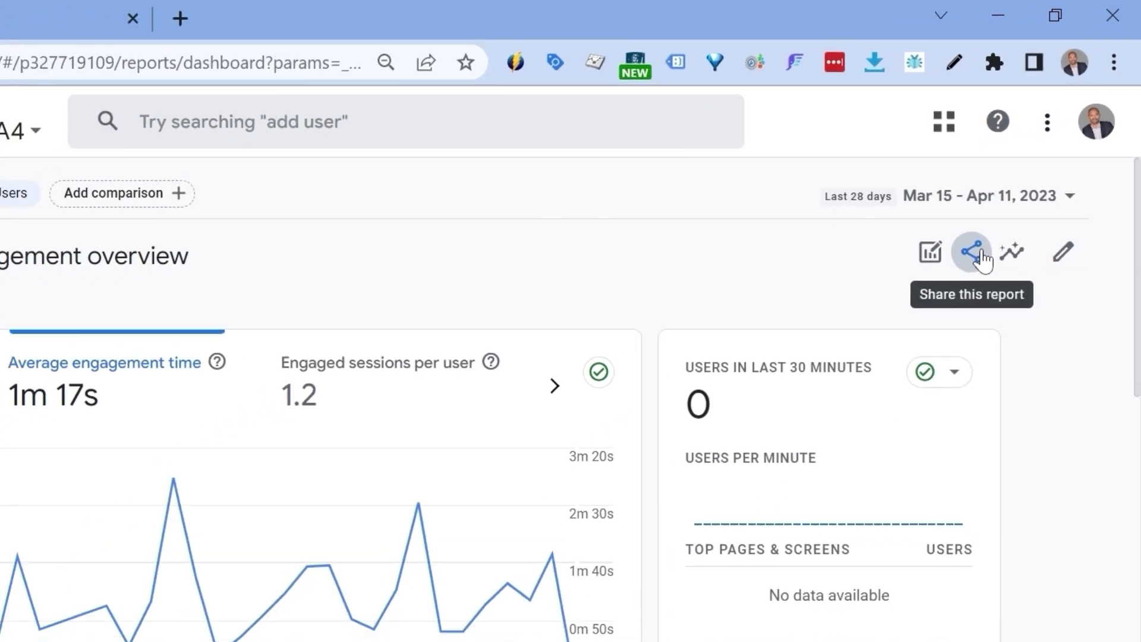
click(981, 257)
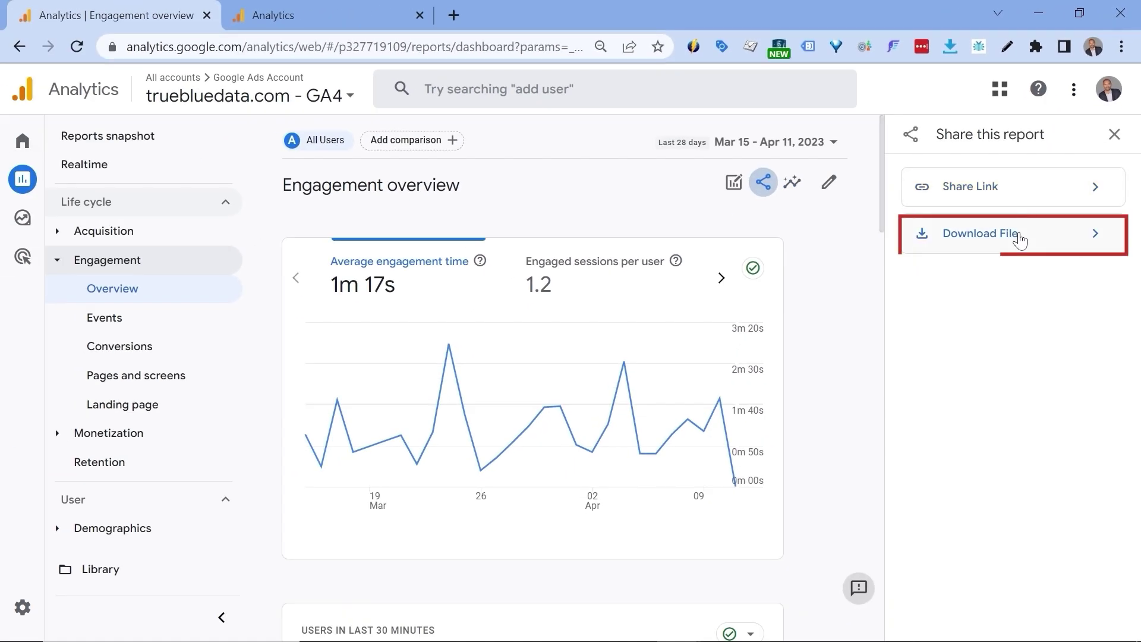
click(1019, 240)
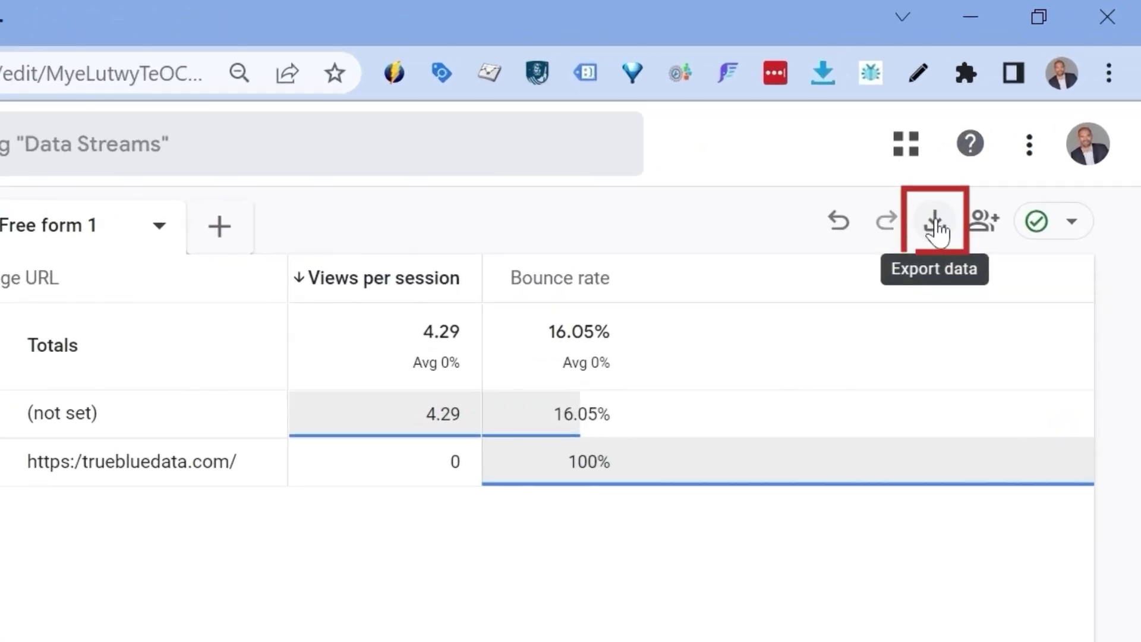
click(933, 227)
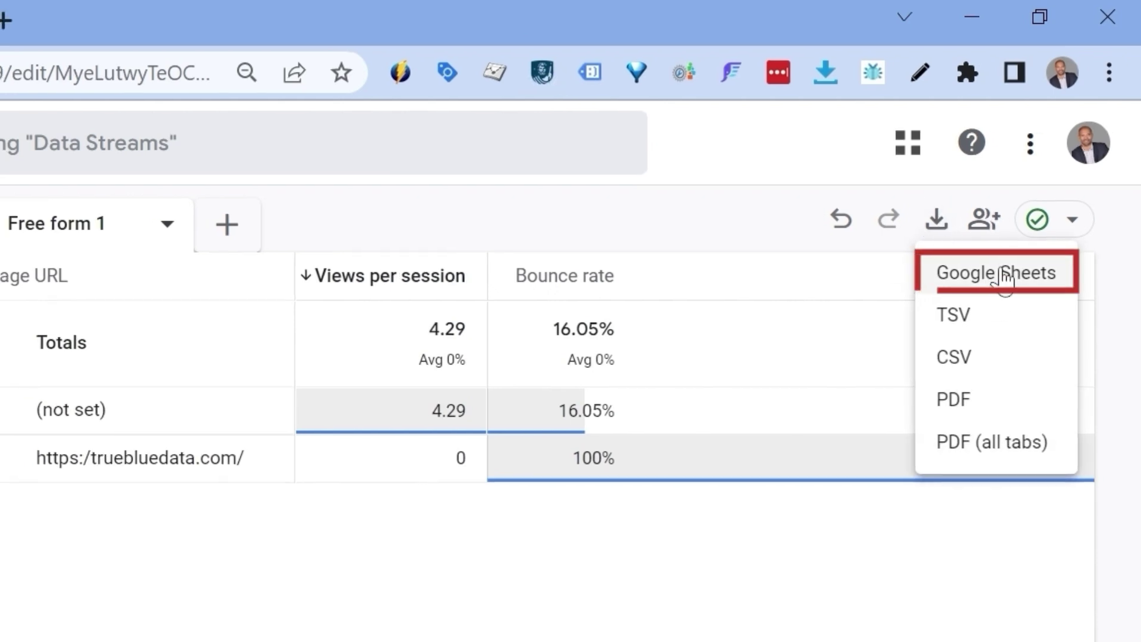
click(991, 279)
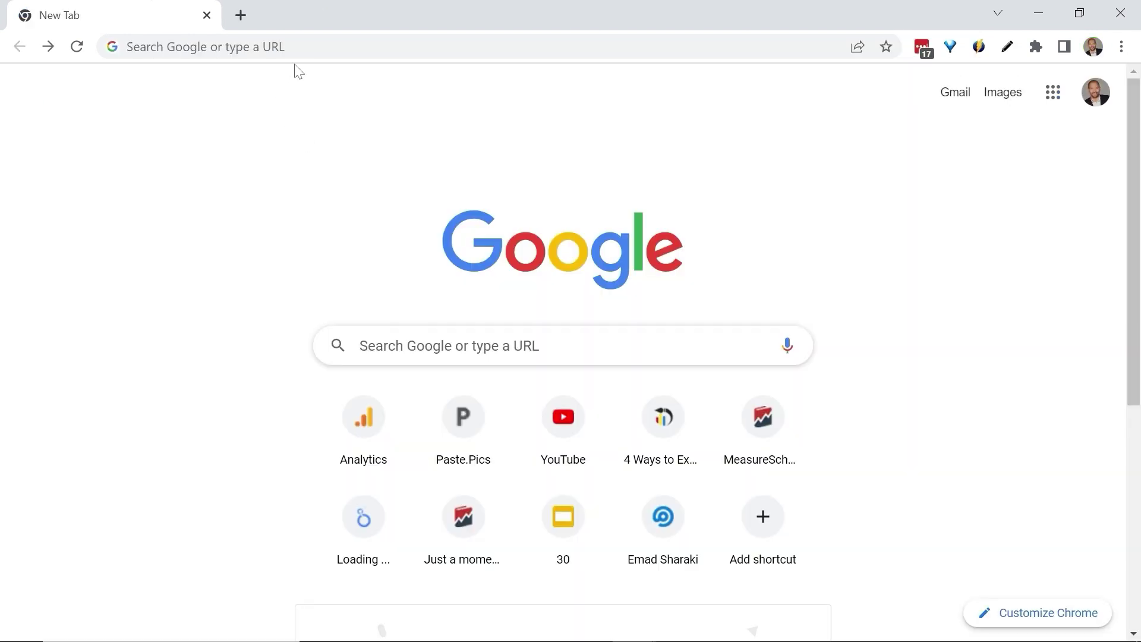
Paste the copied Looker Studio report URL into the address bar and load it.
right_click(328, 45)
click(445, 184)
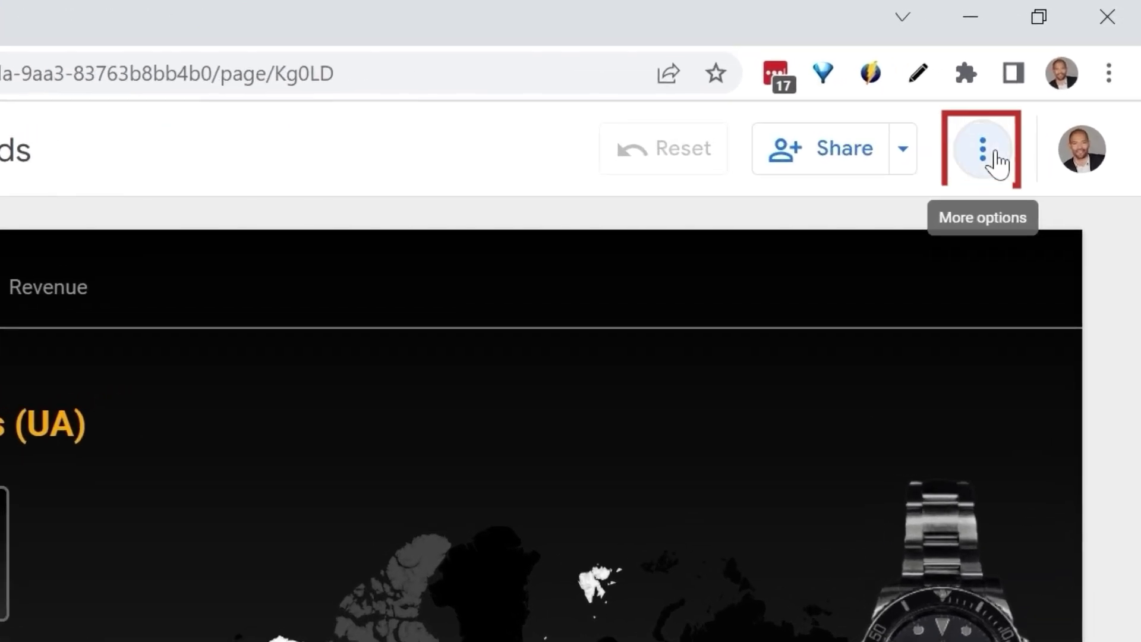
Copy the dashboard using a newly created Google Analytics data source for GA4 - measure.school.
click(1046, 93)
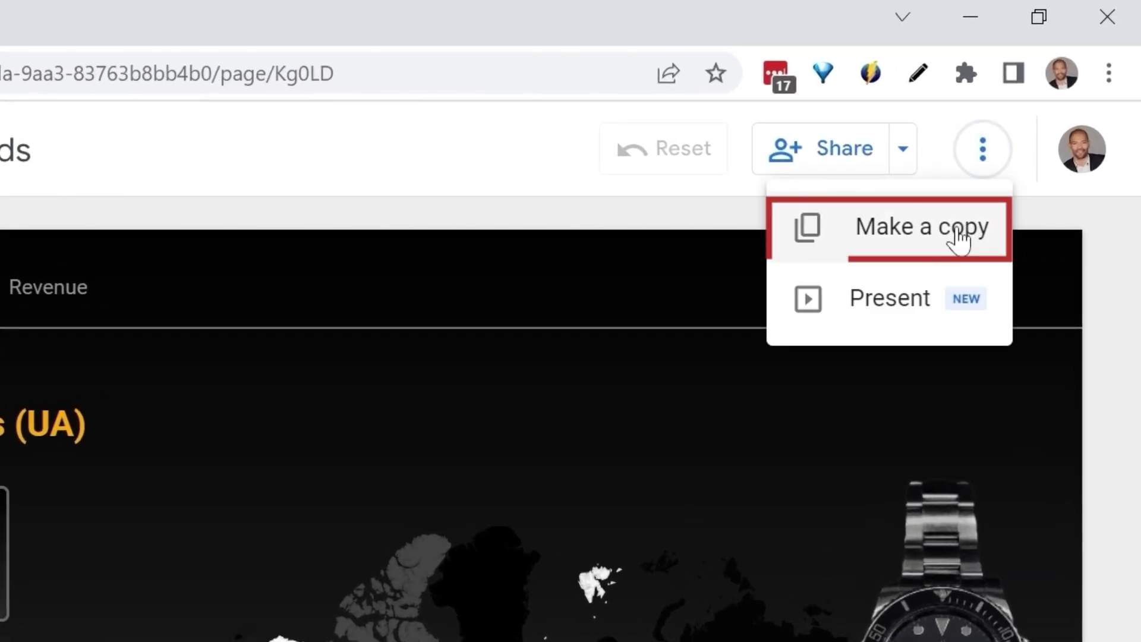
click(959, 237)
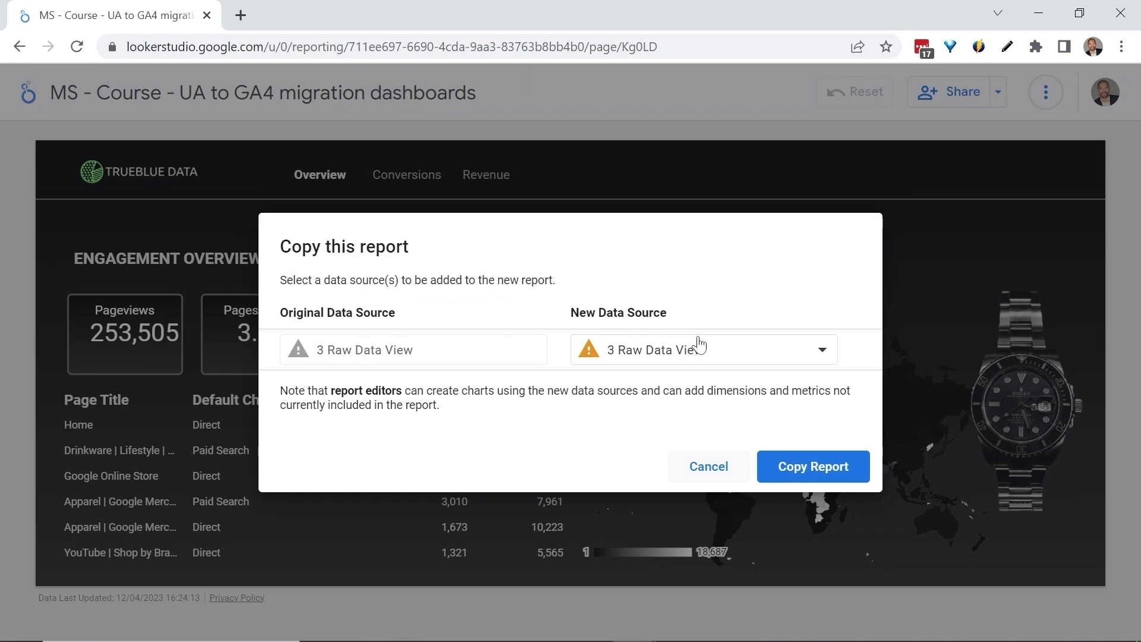
key(ctrl+minus)
click(705, 357)
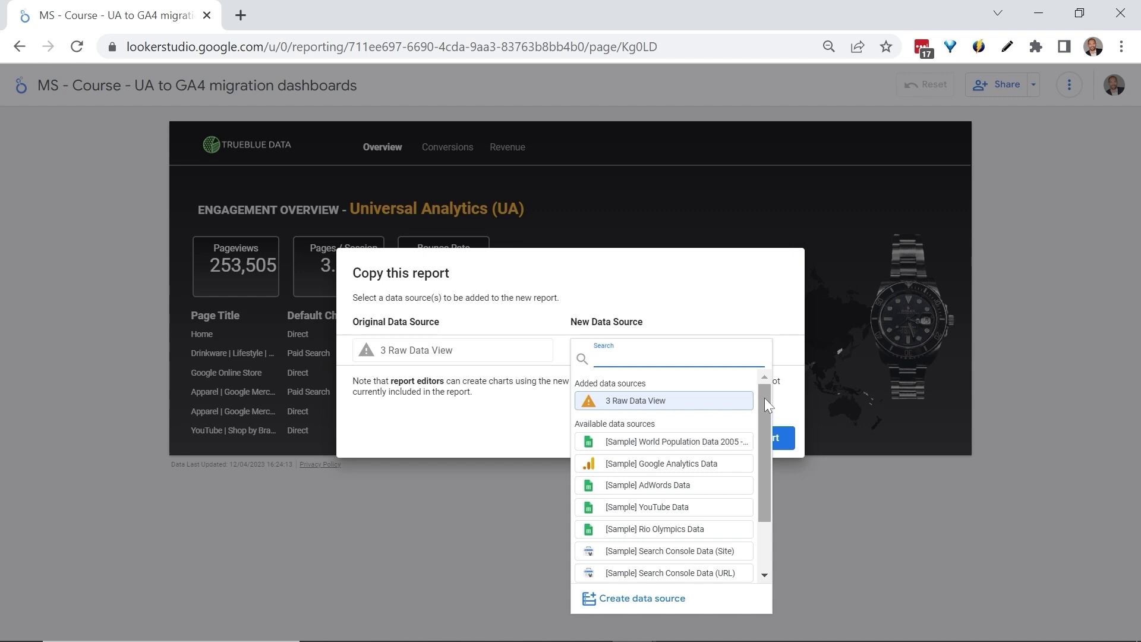
drag(764, 398, 755, 471)
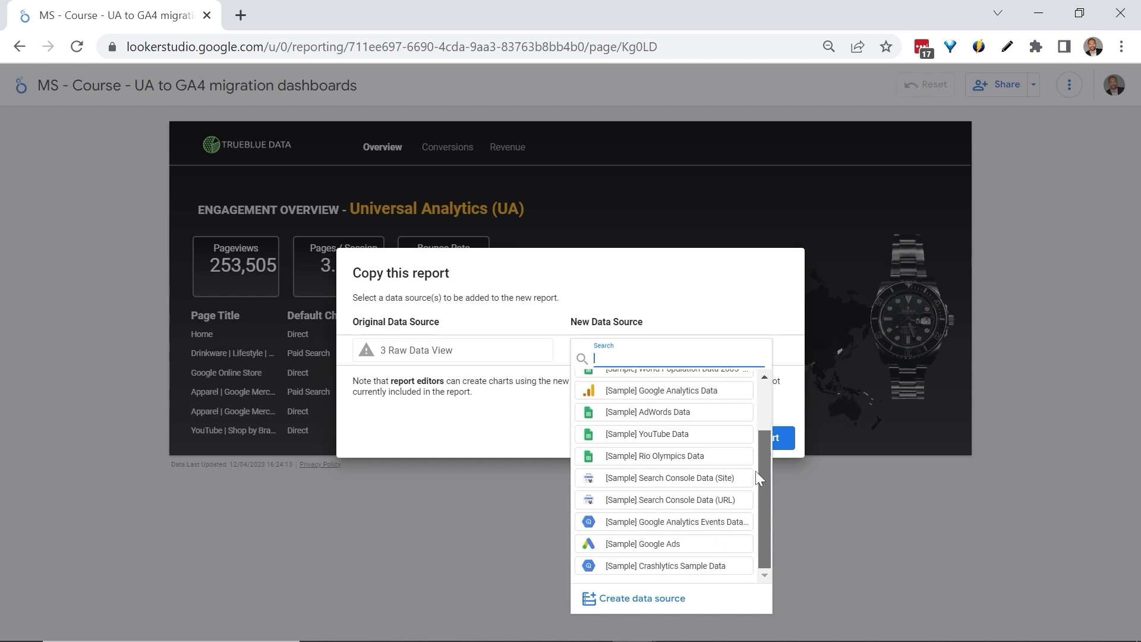
click(681, 601)
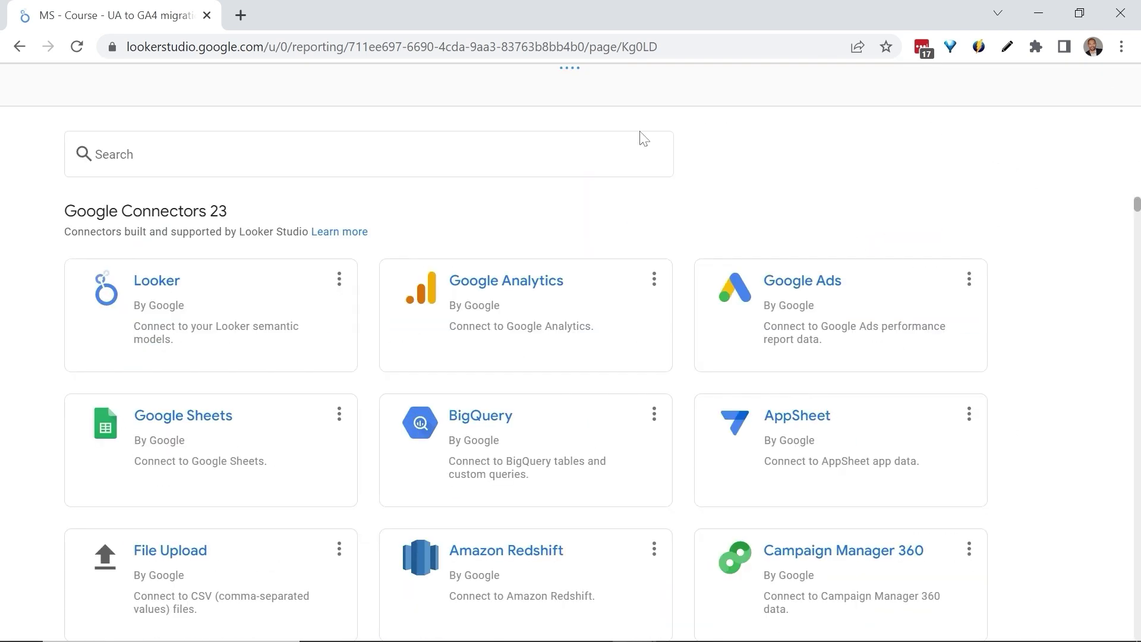
click(523, 310)
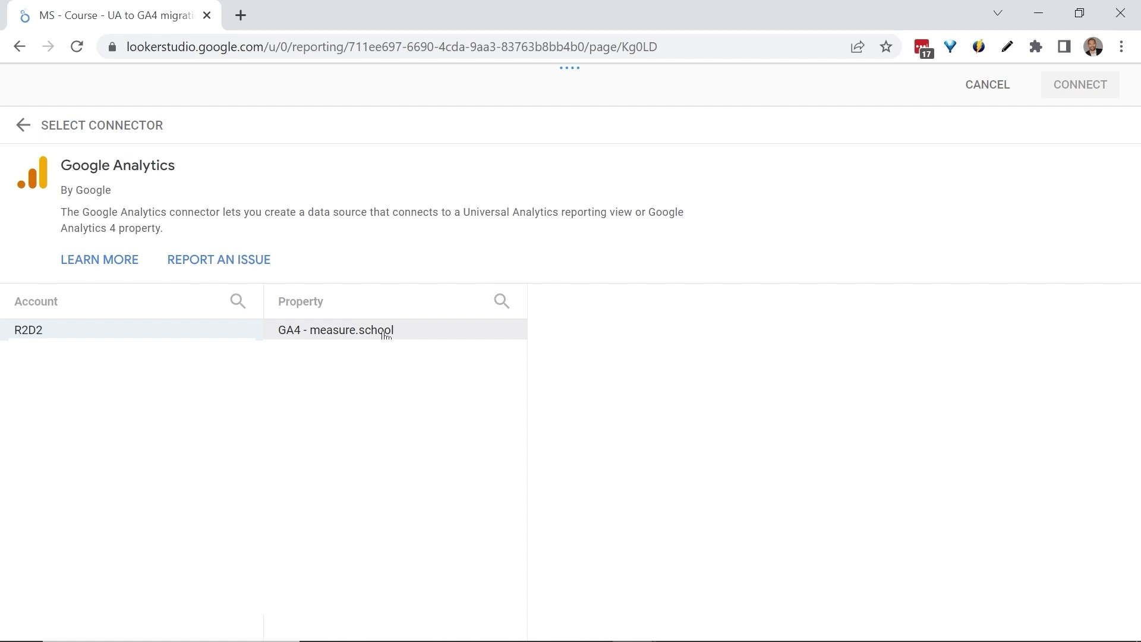
click(386, 334)
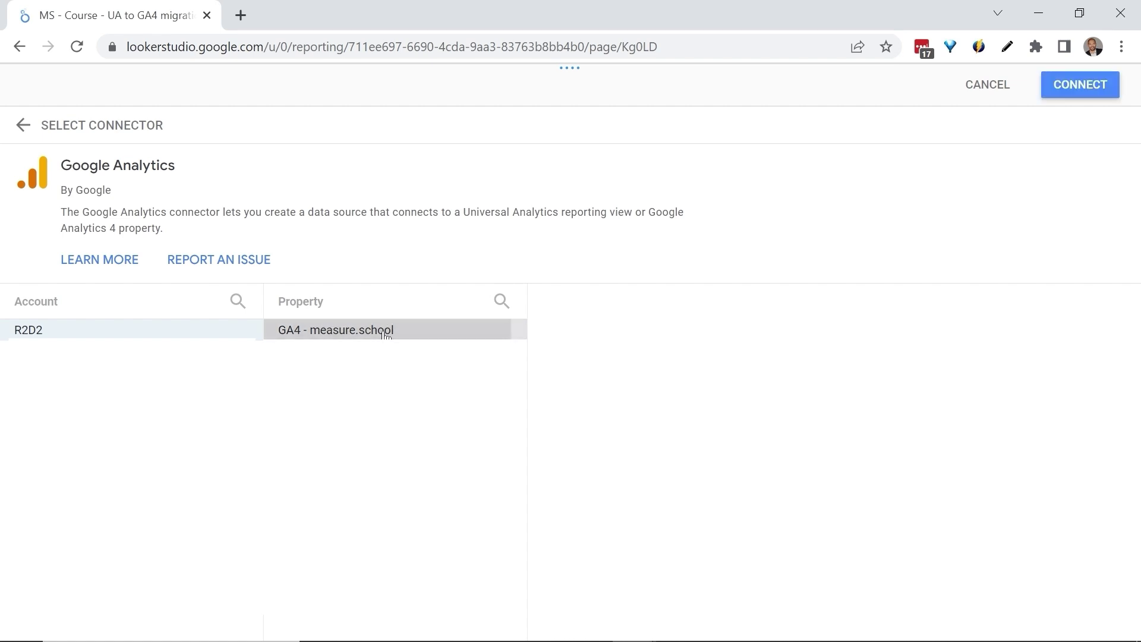
click(1093, 88)
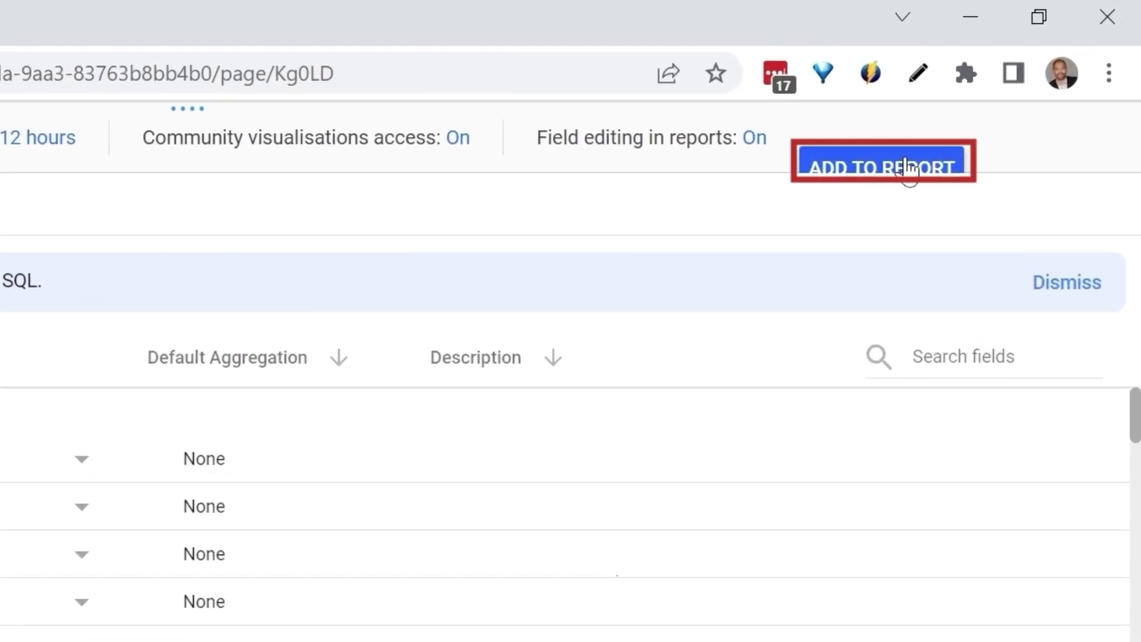
click(906, 166)
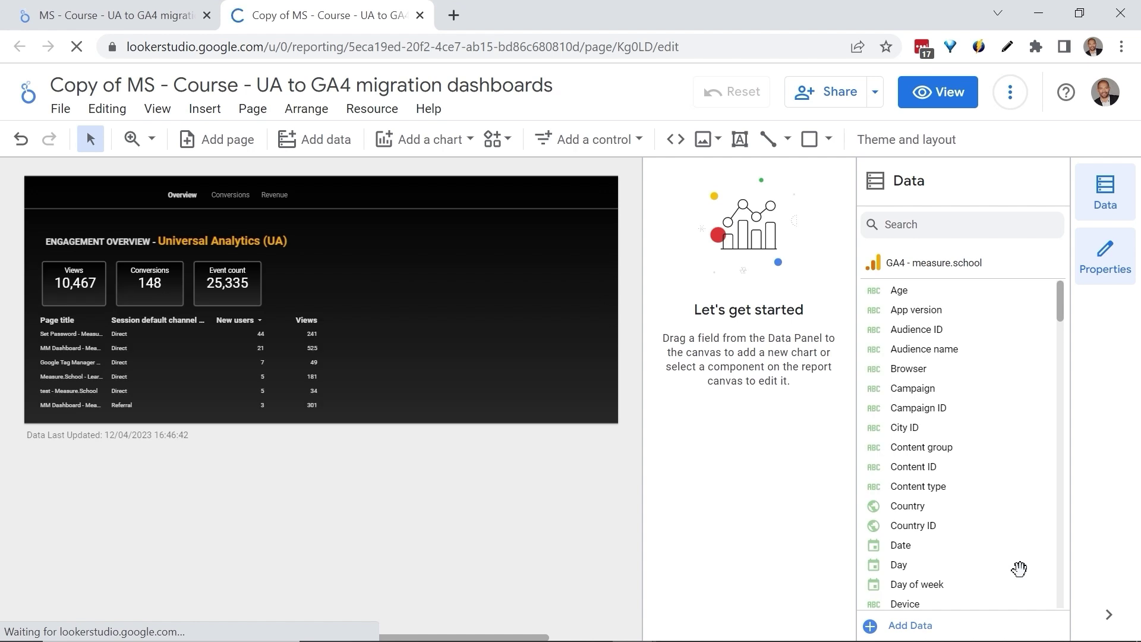
Replace 'Universal Analytics (UA)' with 'GA4' in the heading, then highlight the new text in view mode.
click(1109, 614)
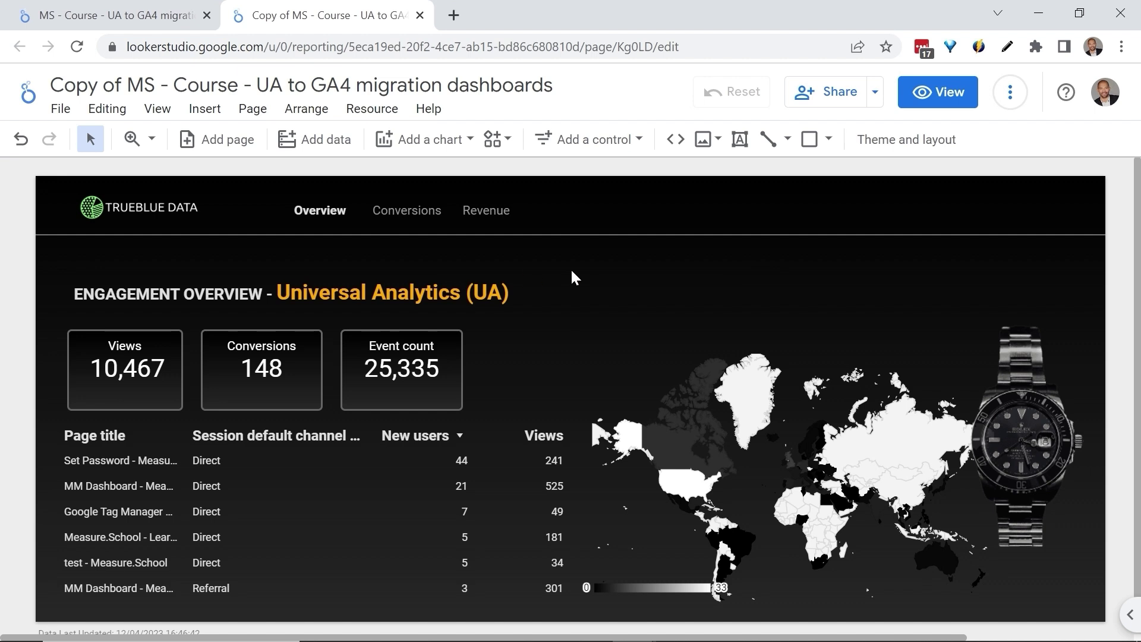
double_click(492, 292)
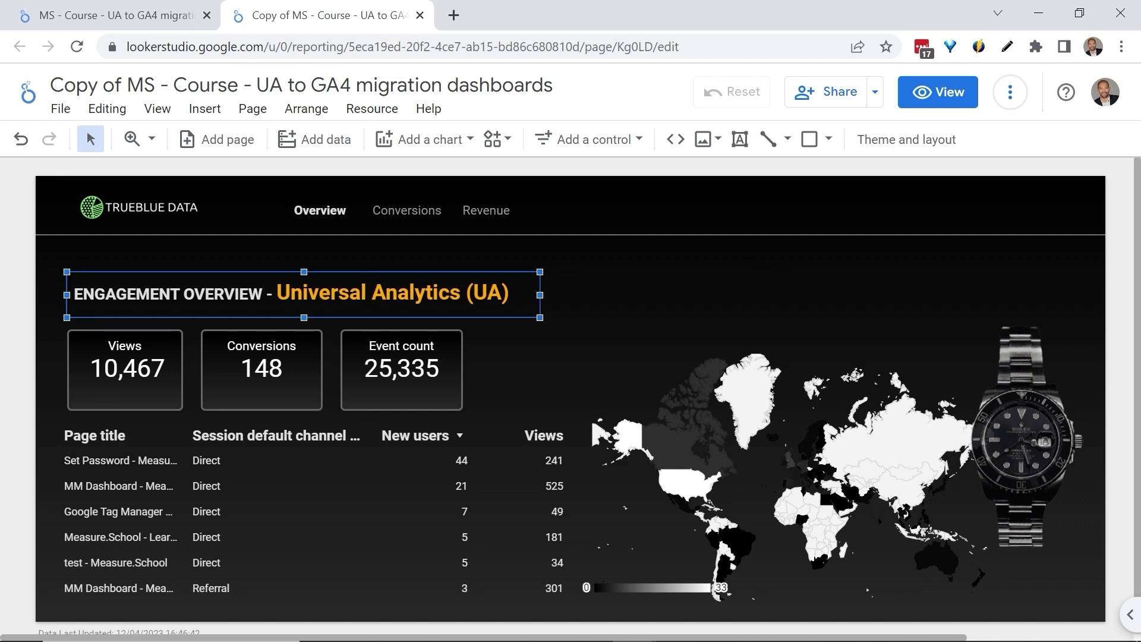
drag(278, 292, 510, 292)
text(GA4)
click(621, 291)
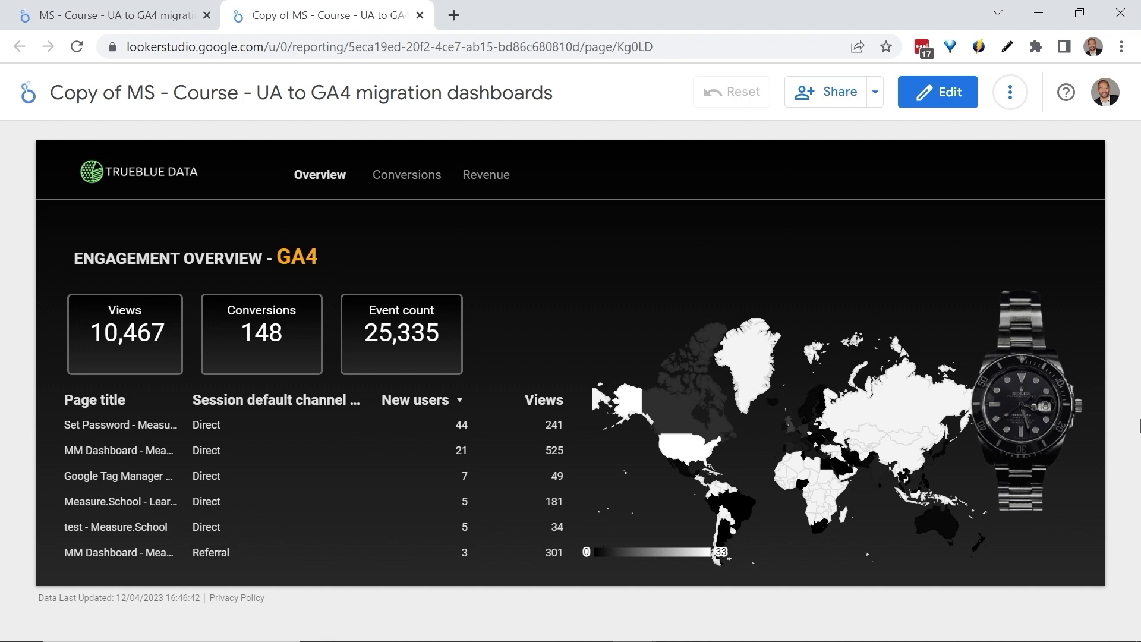
drag(274, 256, 337, 267)
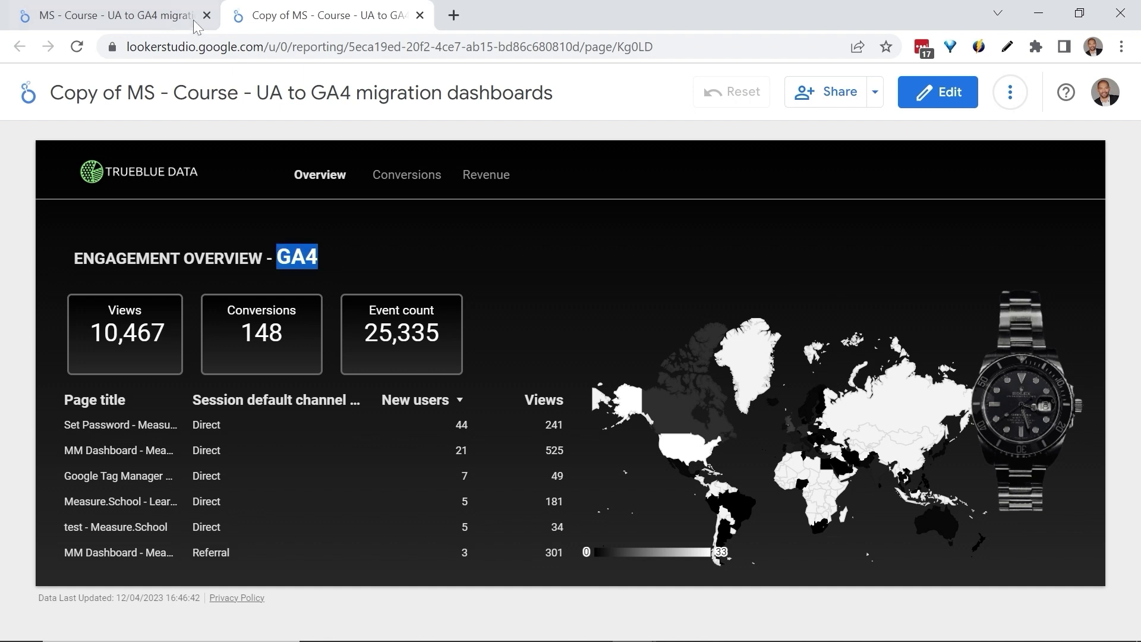
click(398, 224)
click(112, 15)
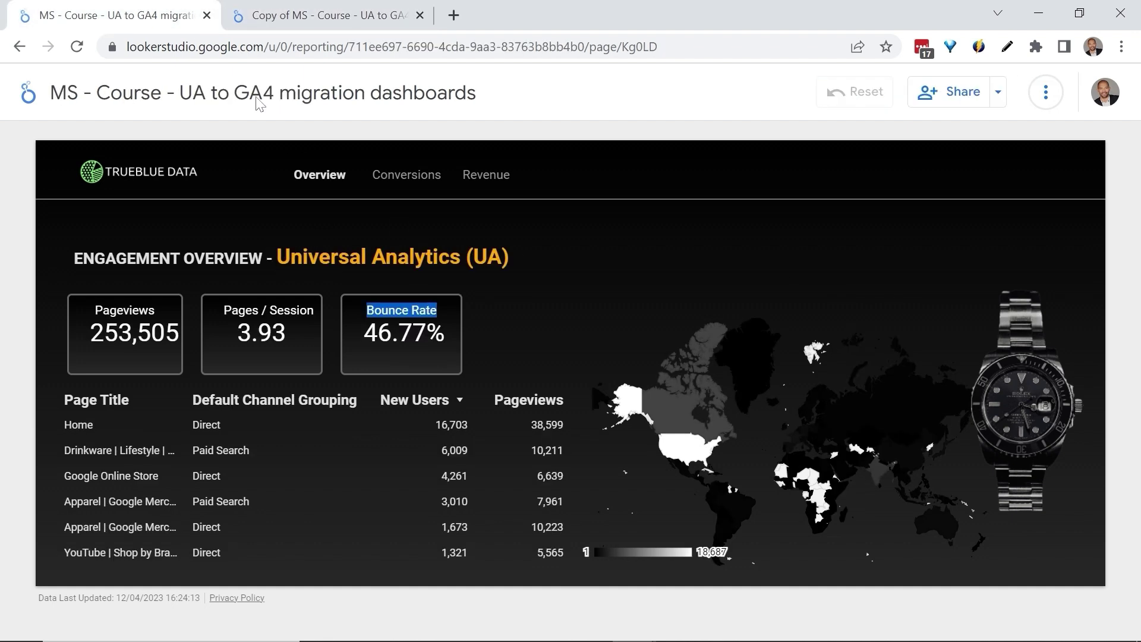
drag(277, 257, 534, 260)
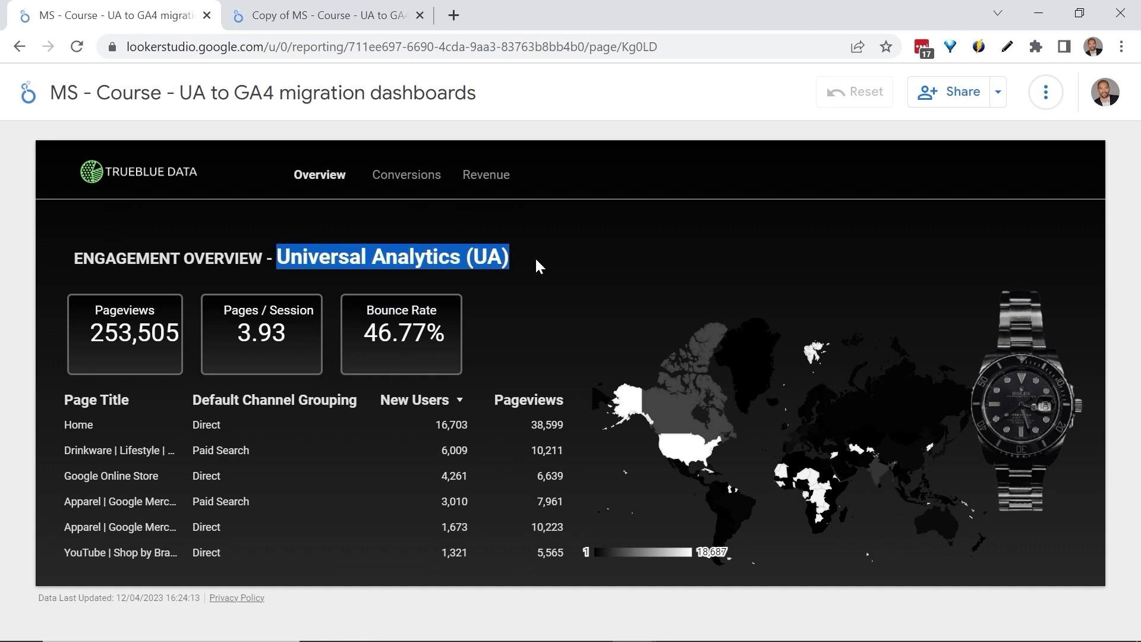
click(536, 261)
click(336, 6)
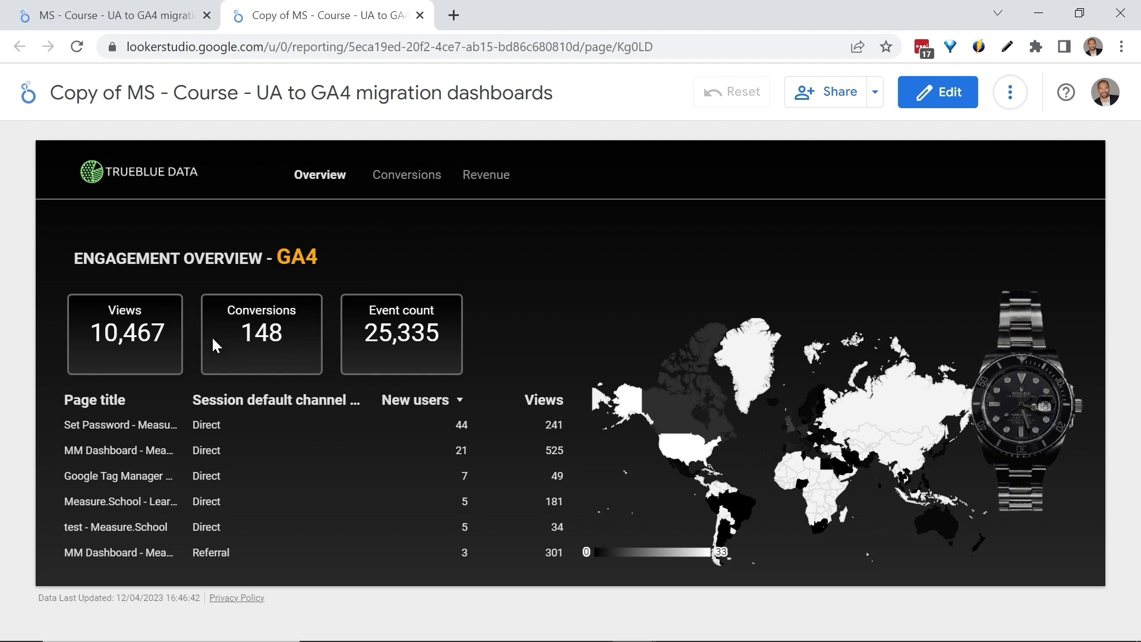
double_click(111, 310)
double_click(271, 308)
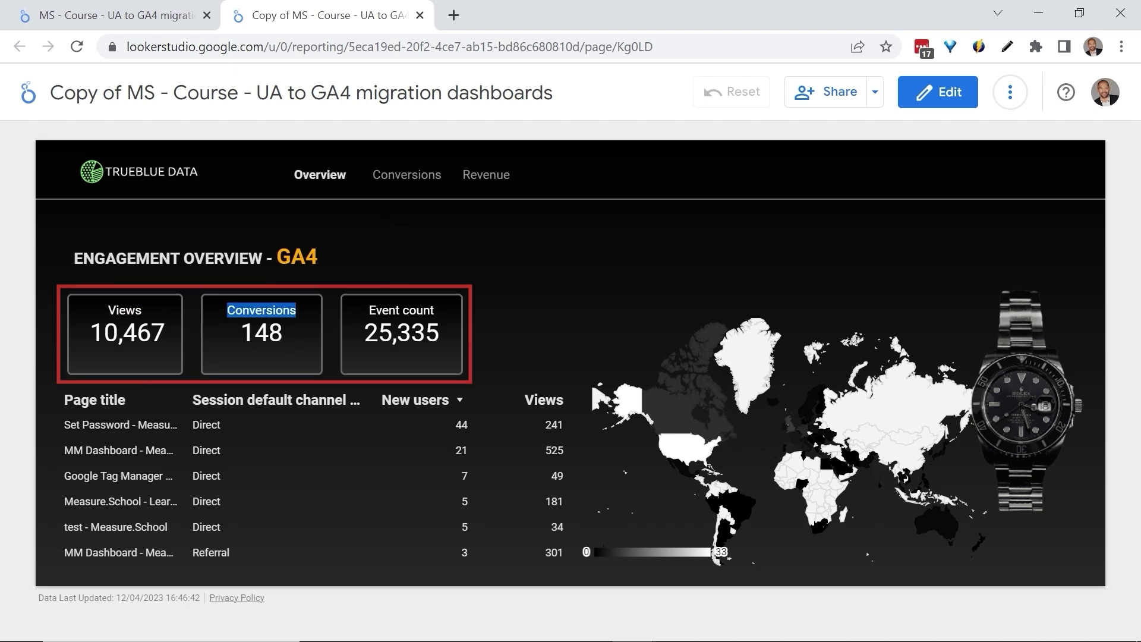
double_click(418, 310)
click(418, 310)
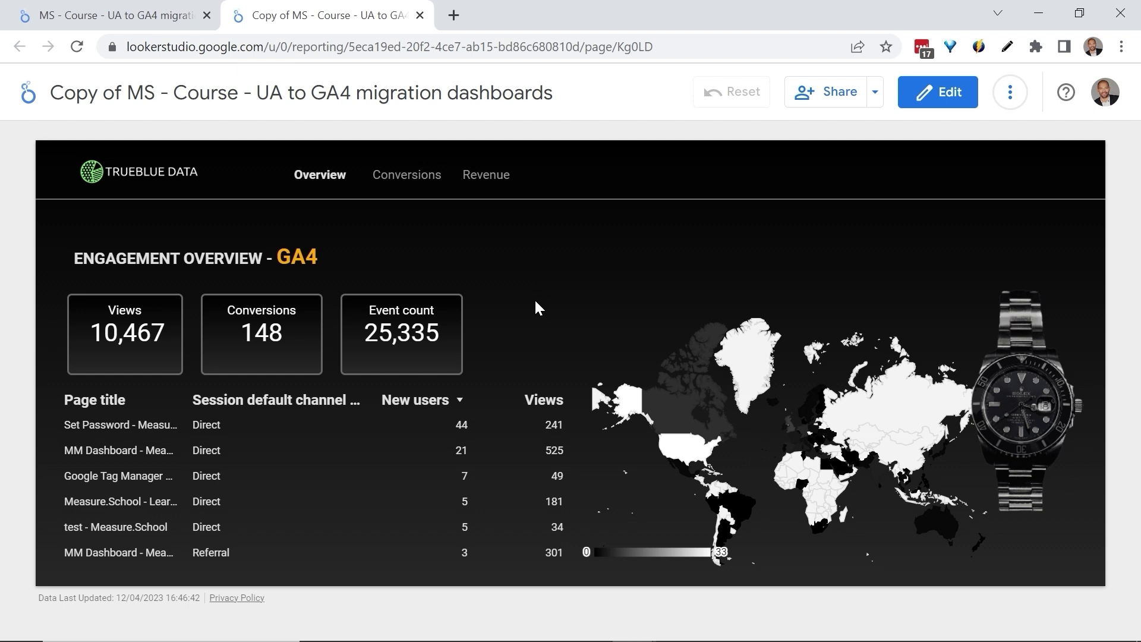
click(113, 15)
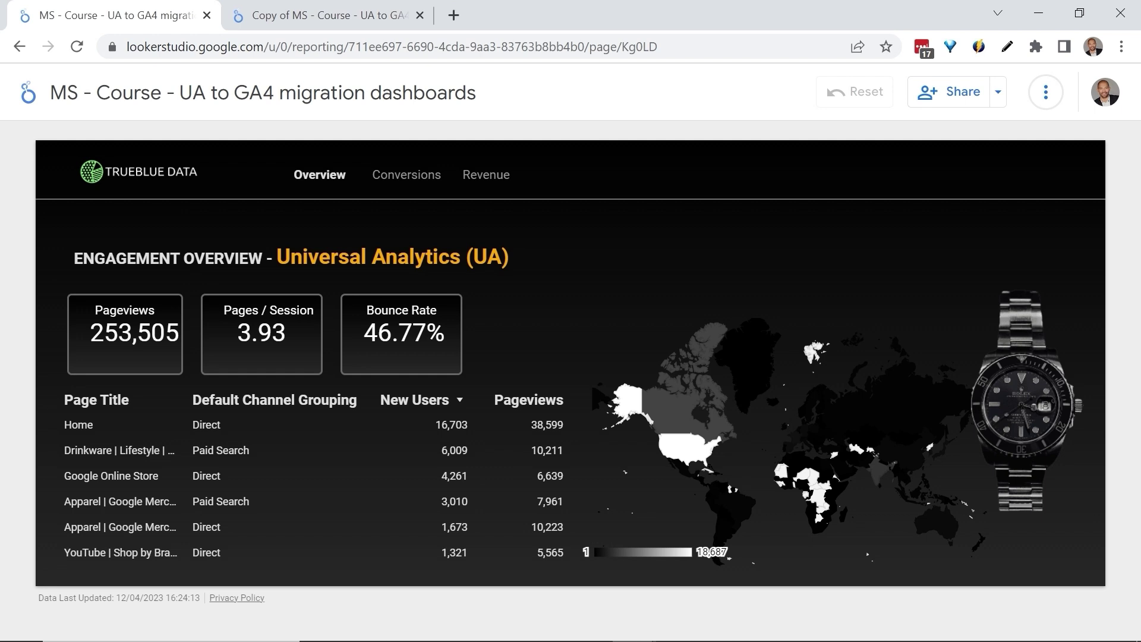
double_click(124, 309)
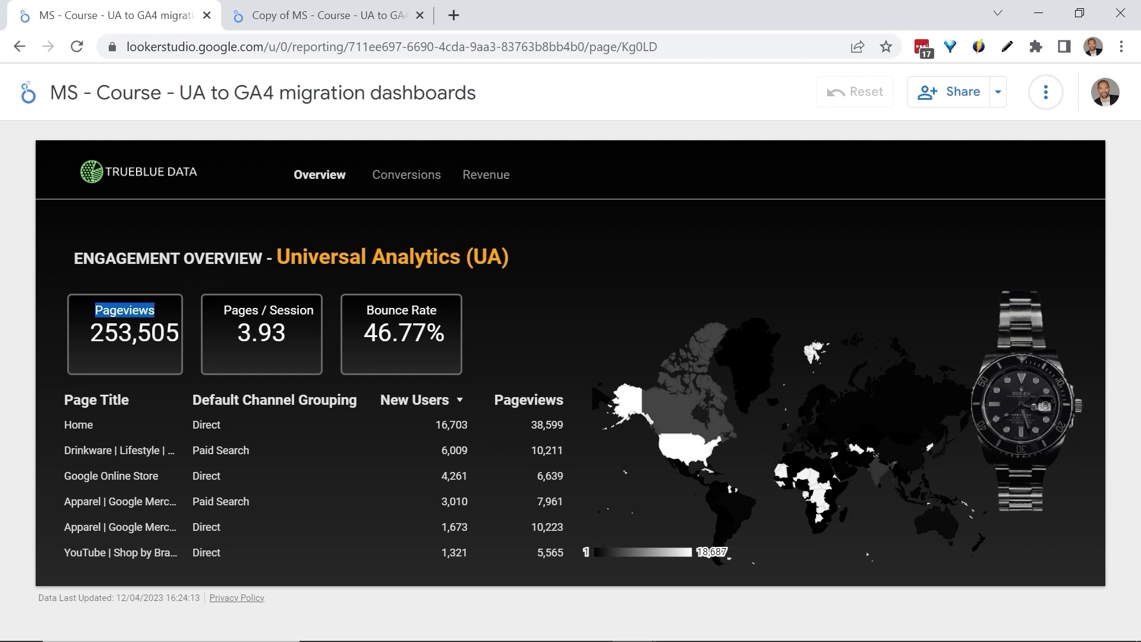
key(ctrl+Tab)
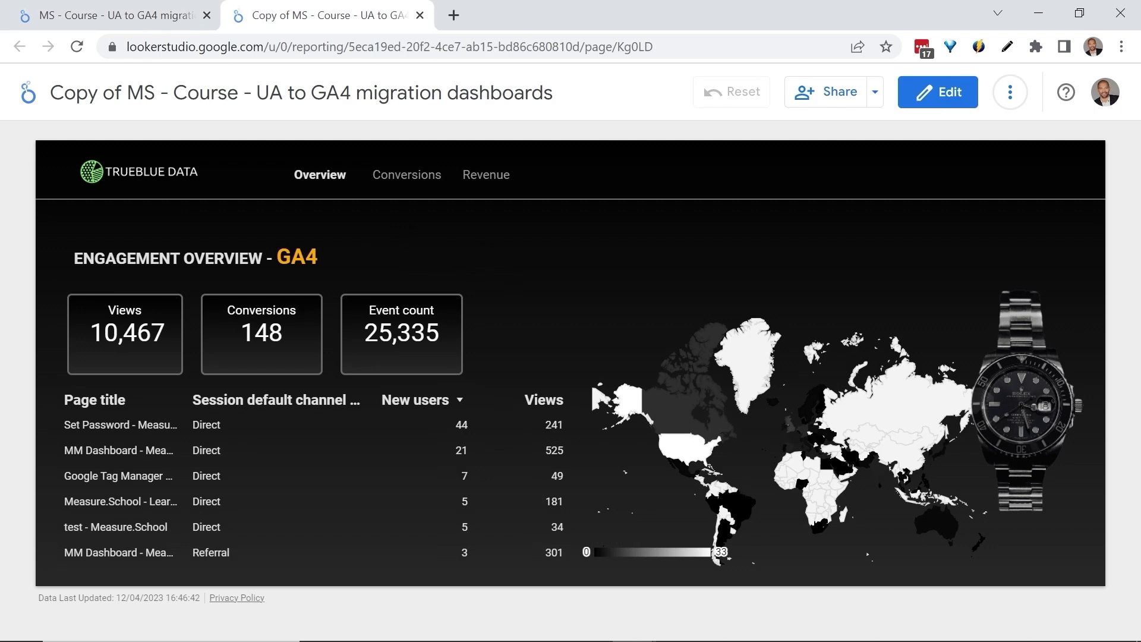
double_click(124, 310)
key(ctrl+Tab)
drag(224, 310, 314, 310)
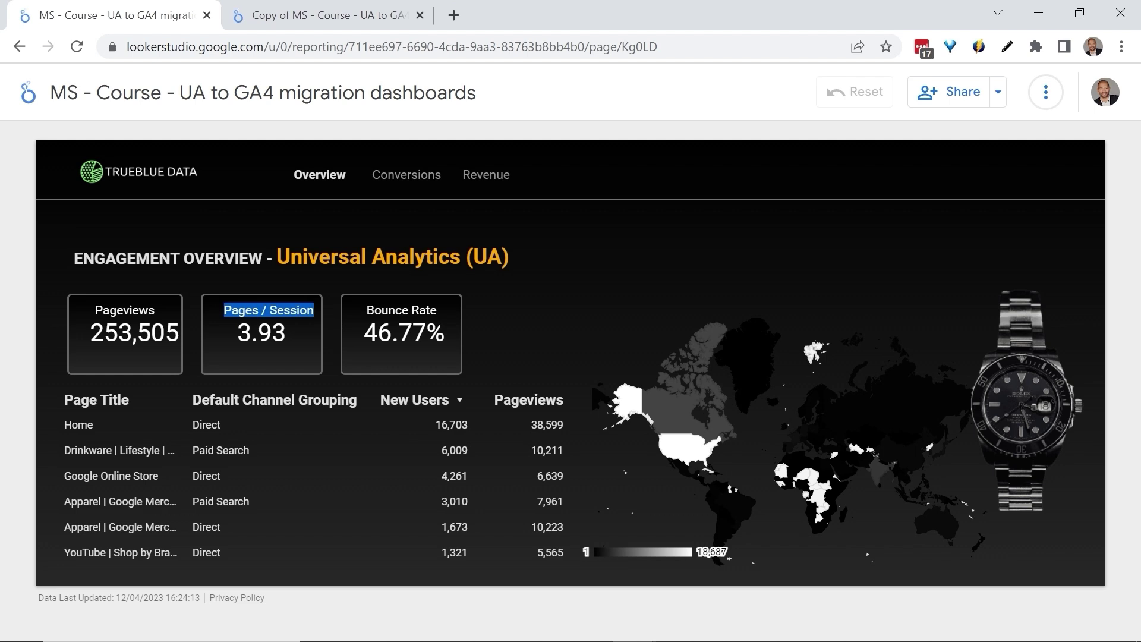
click(288, 334)
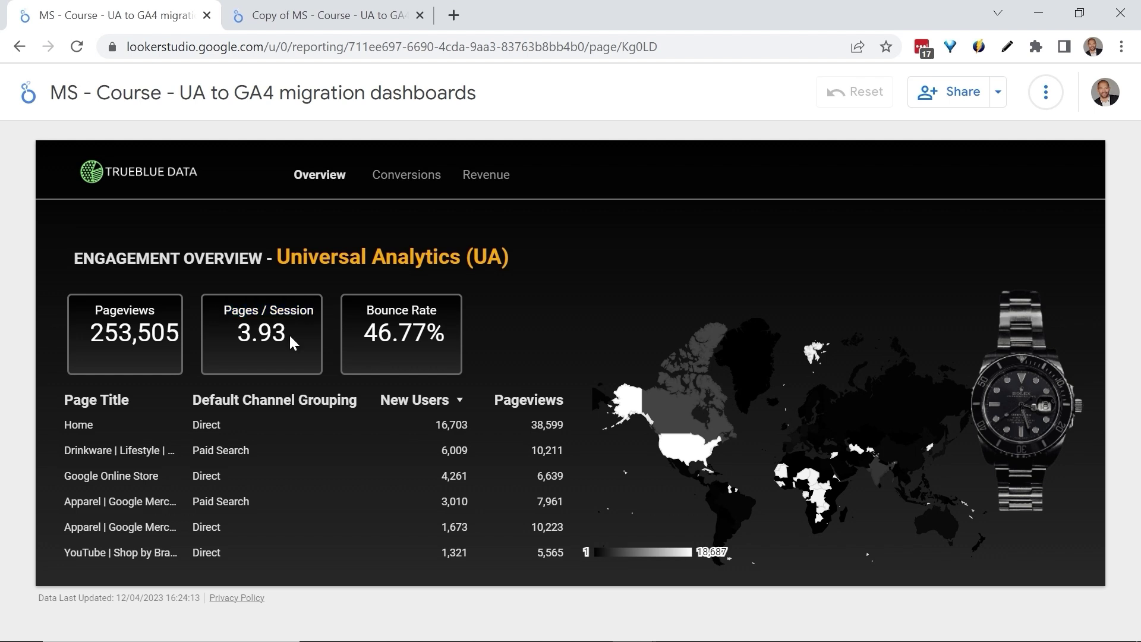
click(337, 12)
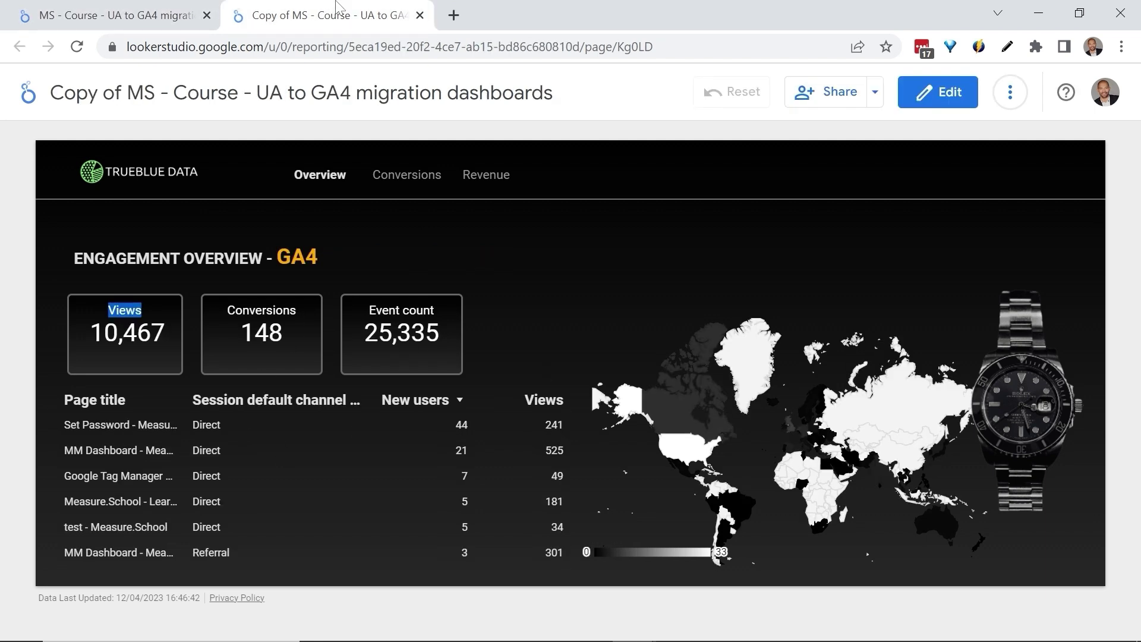
drag(227, 310, 296, 310)
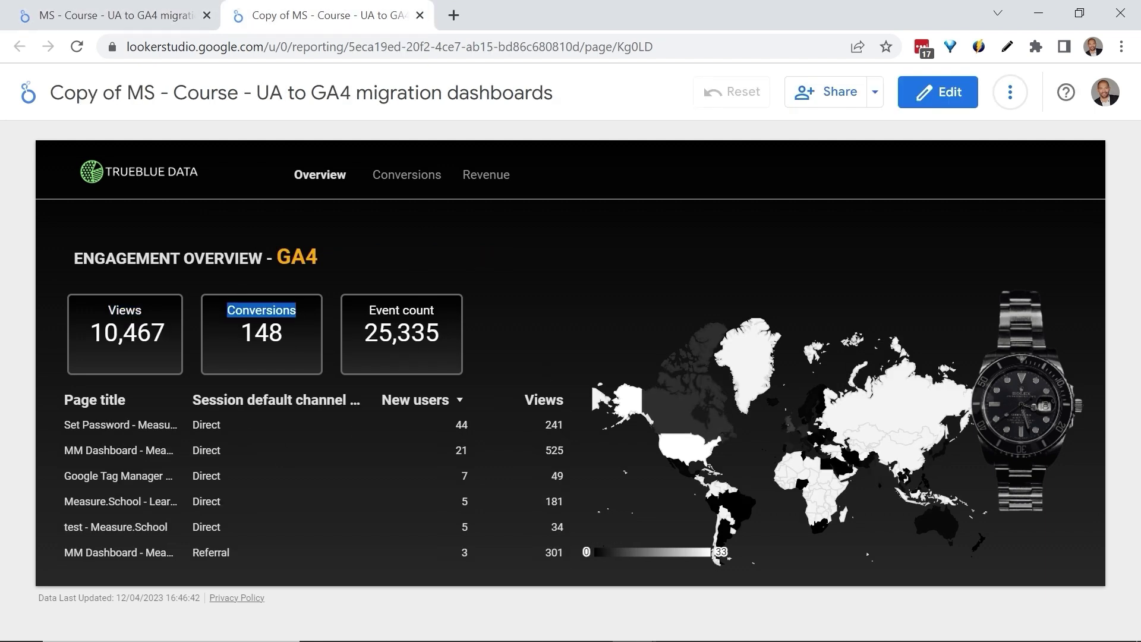
key(ctrl+shift+Tab)
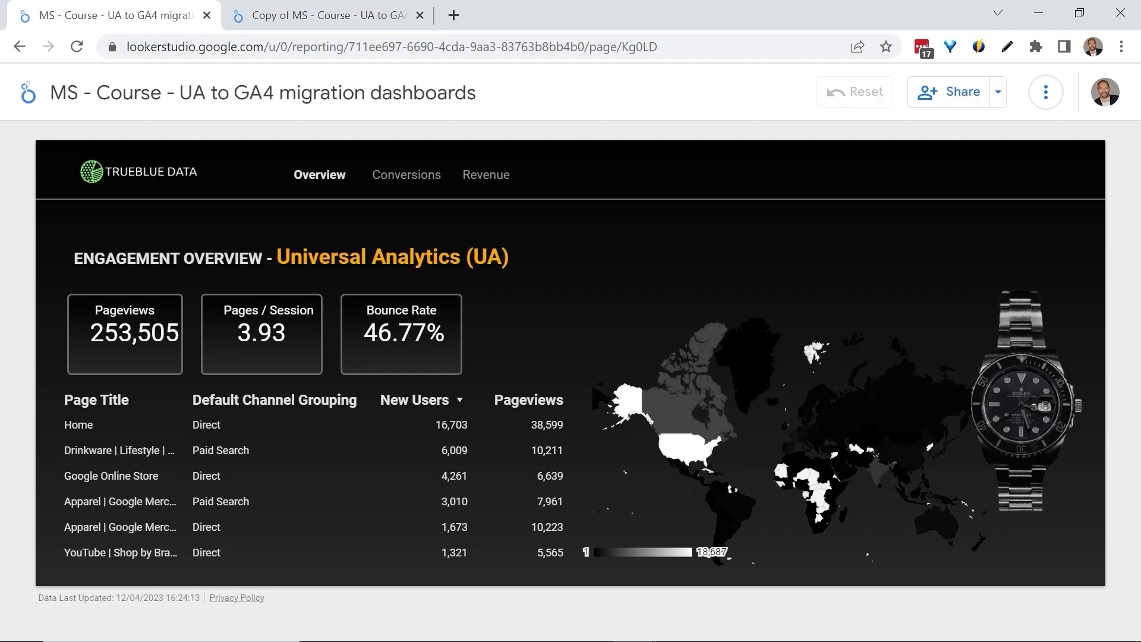
drag(365, 310, 440, 312)
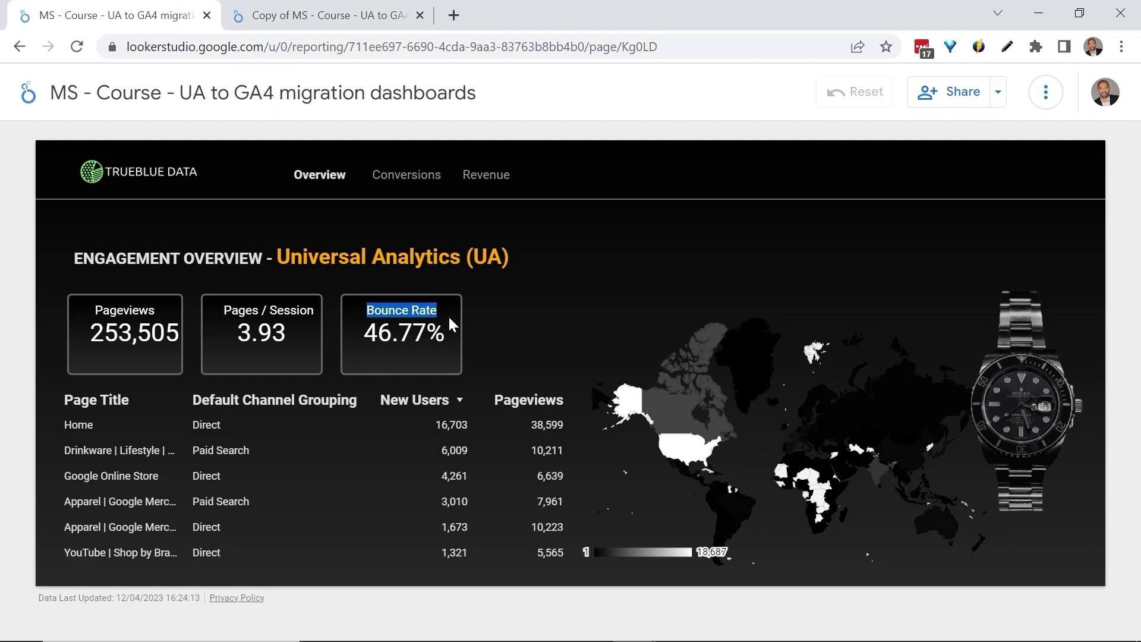
key(ctrl+Tab)
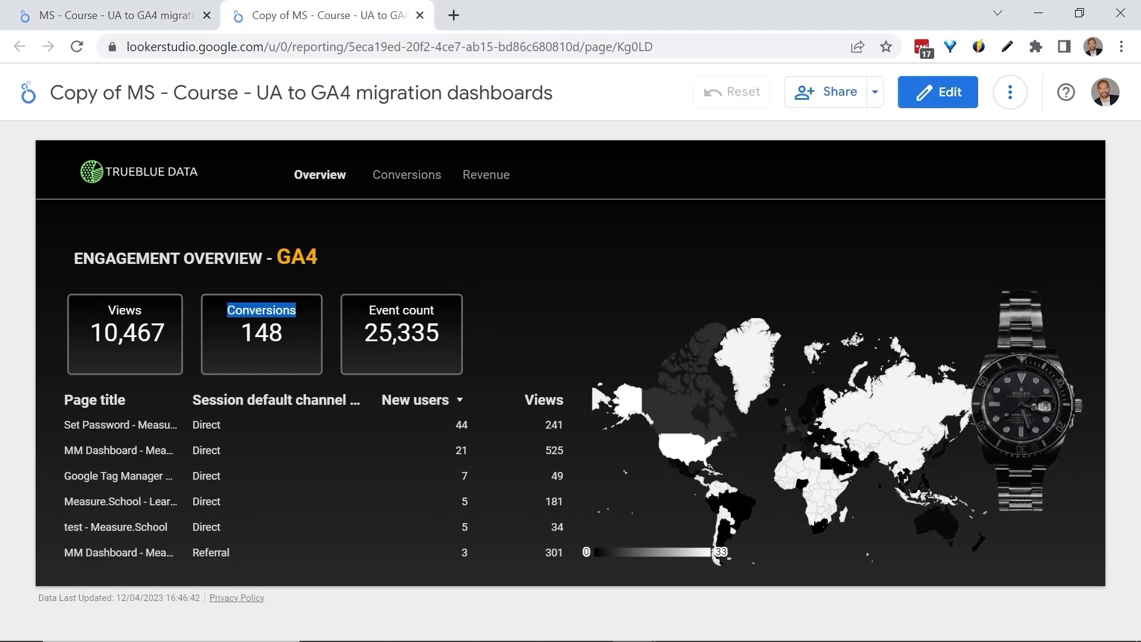
drag(435, 310, 369, 309)
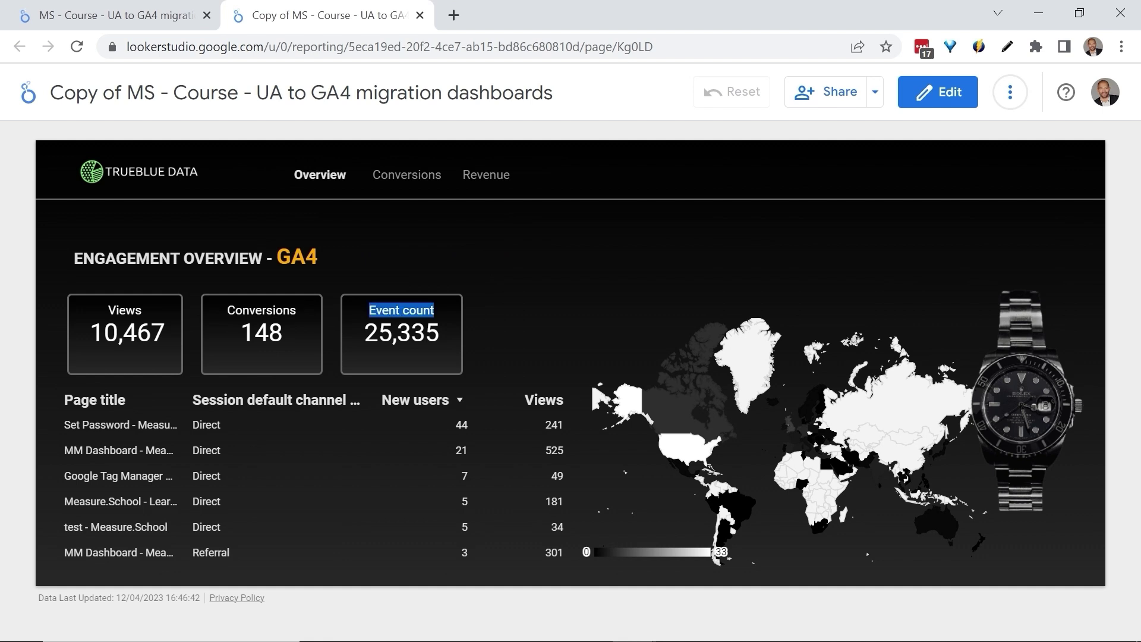
click(463, 331)
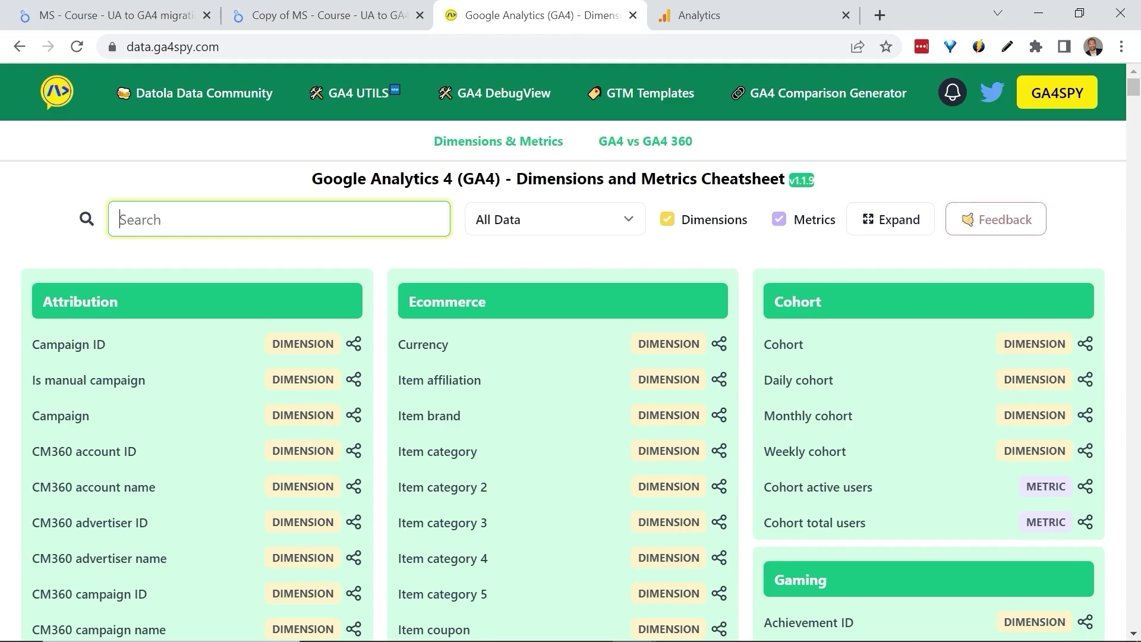
Search GA4Spy for 'Views per s' and highlight that Views per session Is Calculated.
text(Views per s)
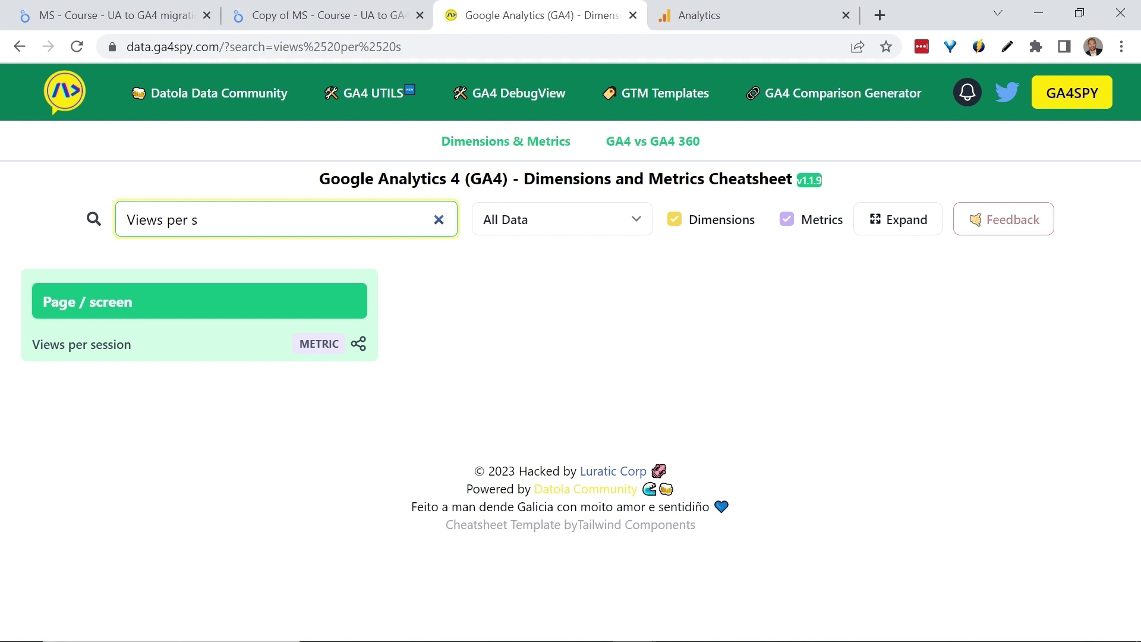
click(222, 351)
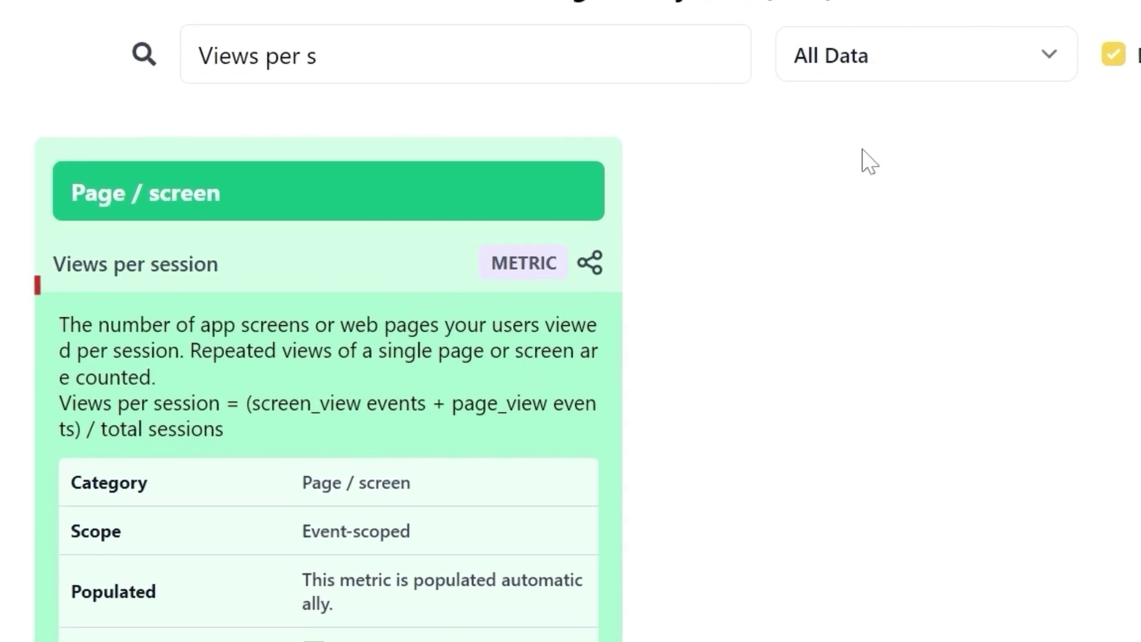
scroll(869, 160, down, 5)
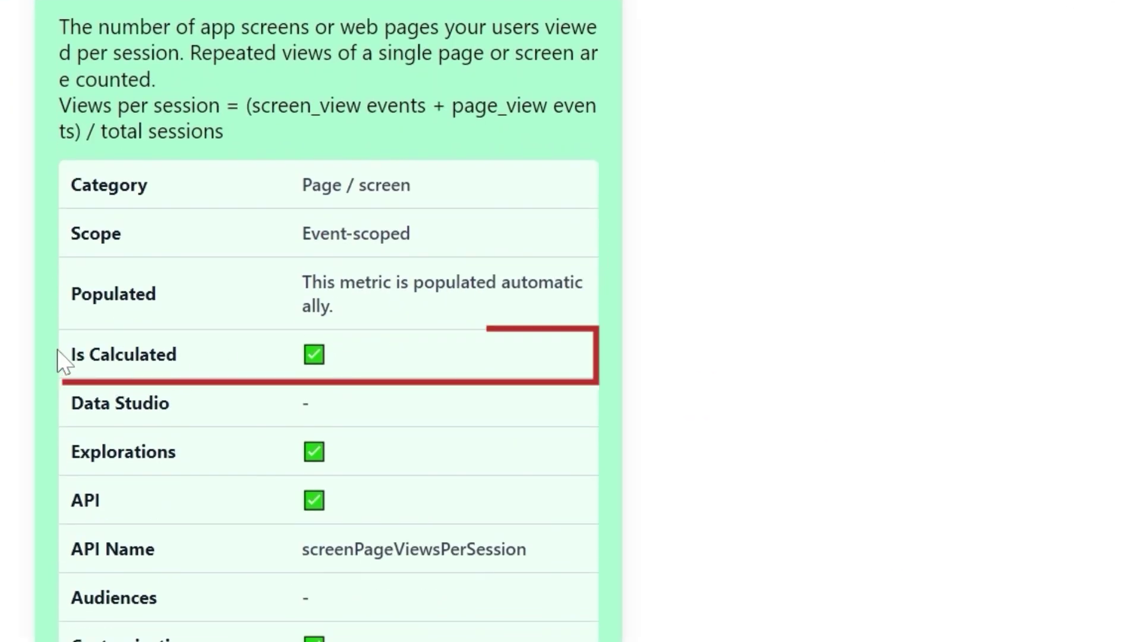
drag(66, 351, 207, 365)
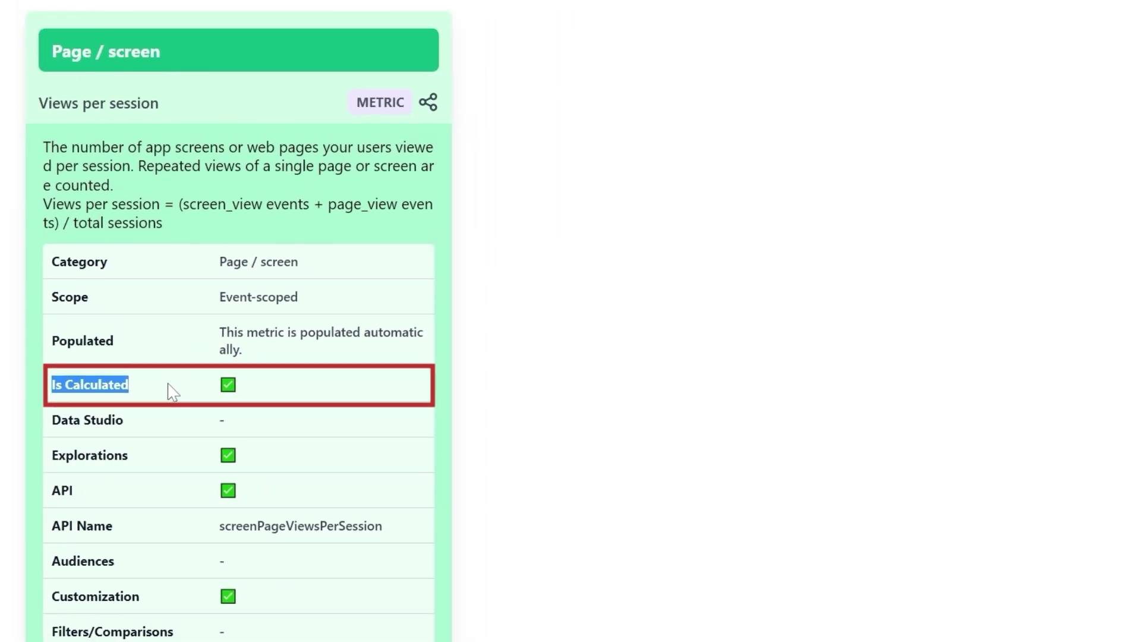
click(172, 392)
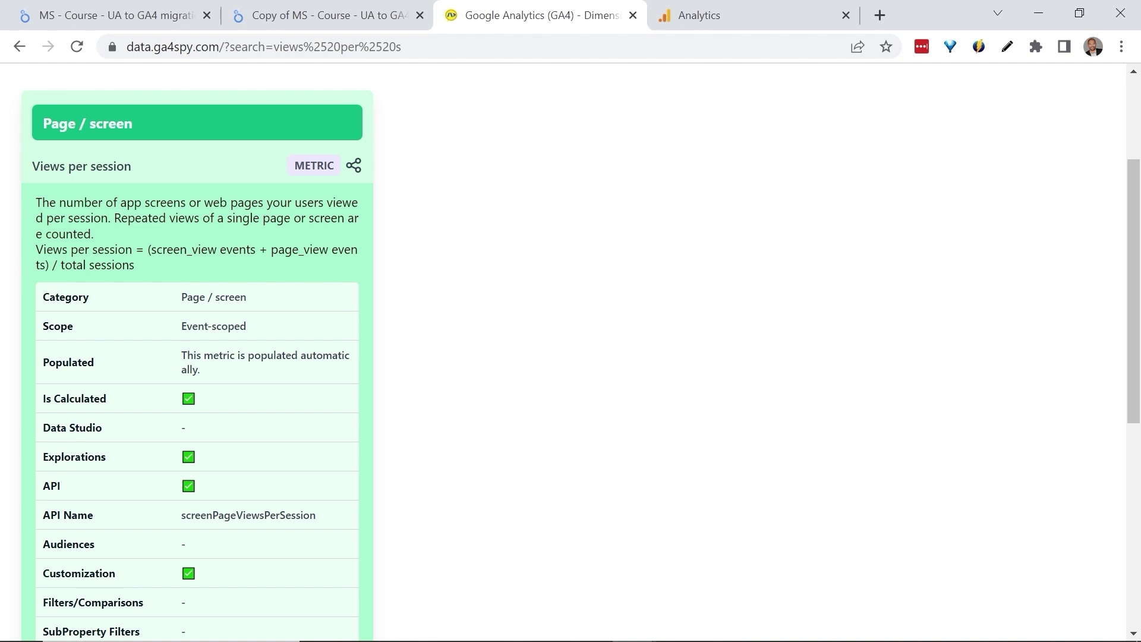
key(ctrl+shift+Tab)
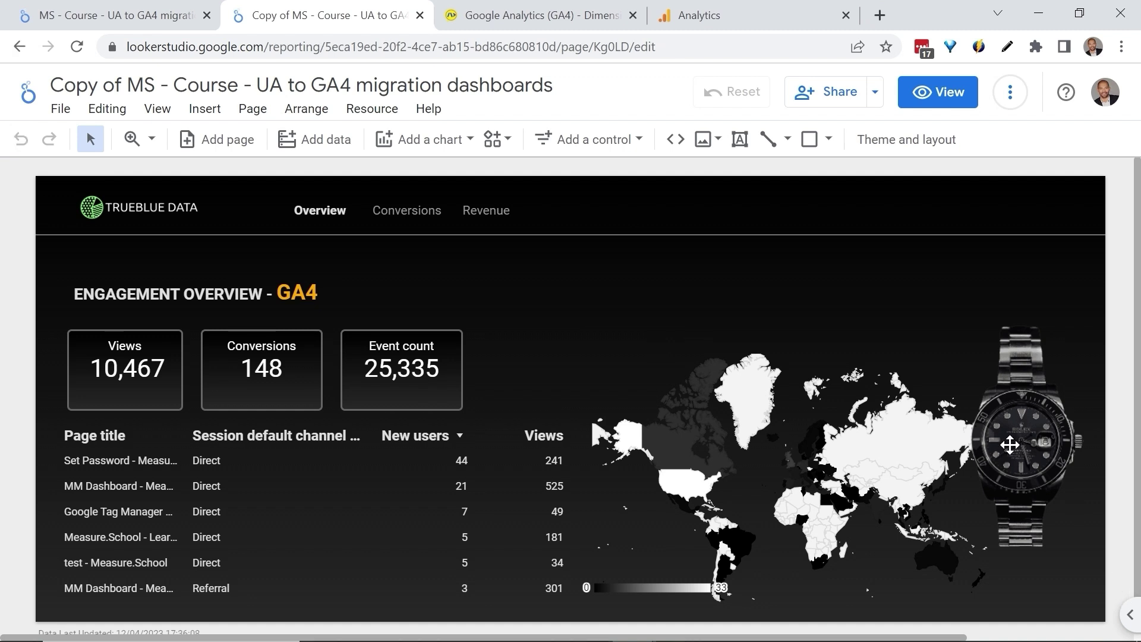
Add and save field 'CALC - Views per sessions' with formula Views / Sessions in GA4 - measure.school.
click(1131, 614)
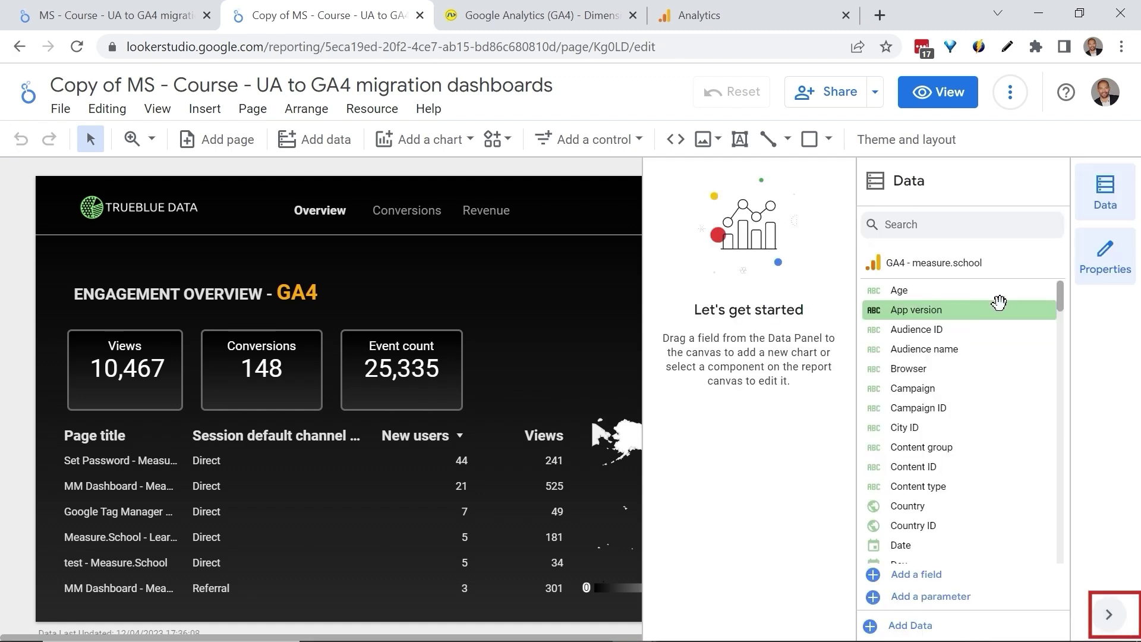
scroll(997, 300, down, 5)
click(918, 576)
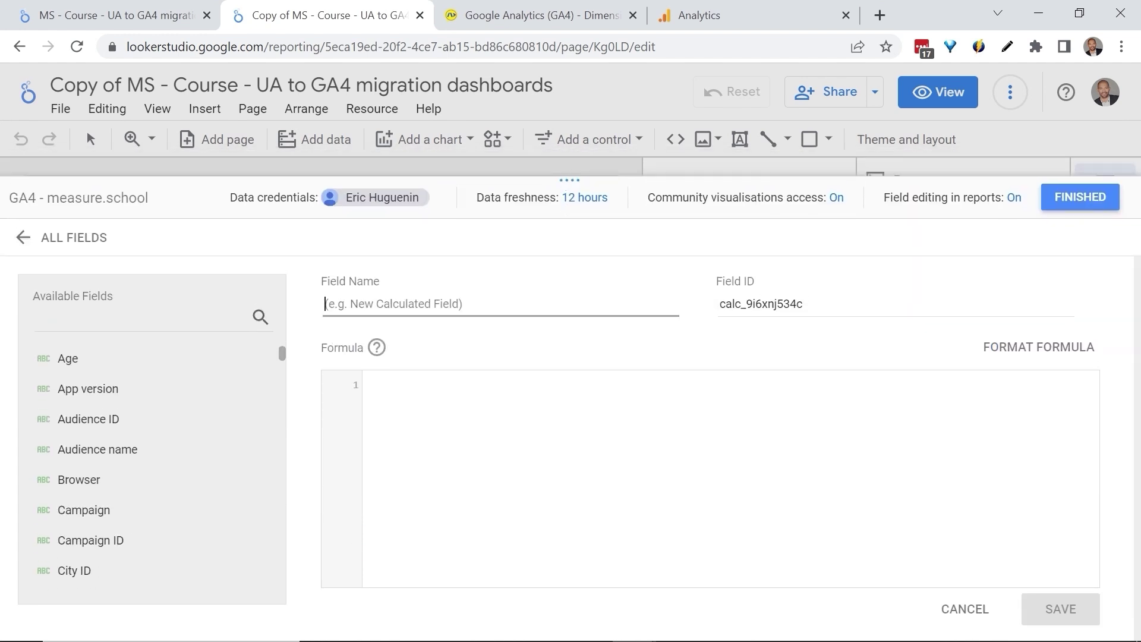
text(CALC - Views per )
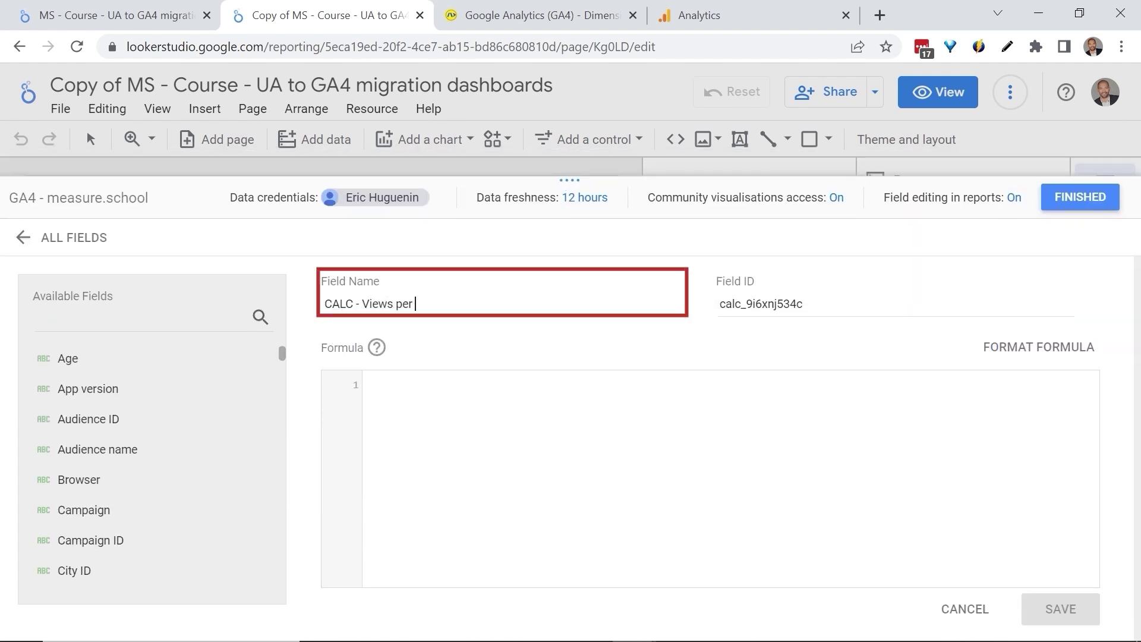
text(sessions)
click(428, 408)
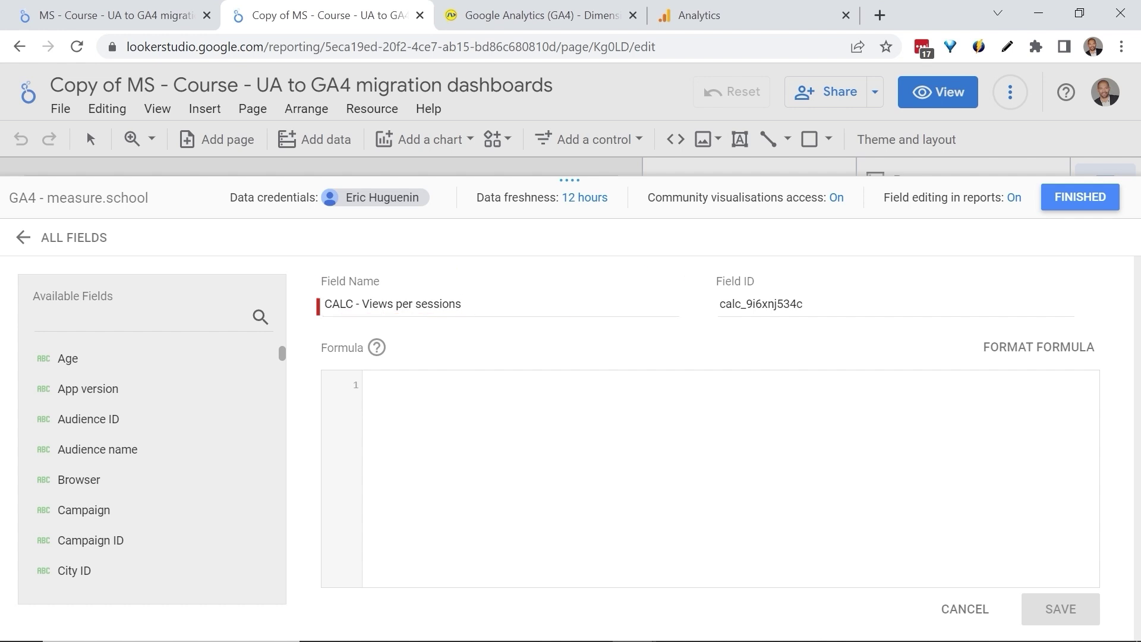
text(Vie)
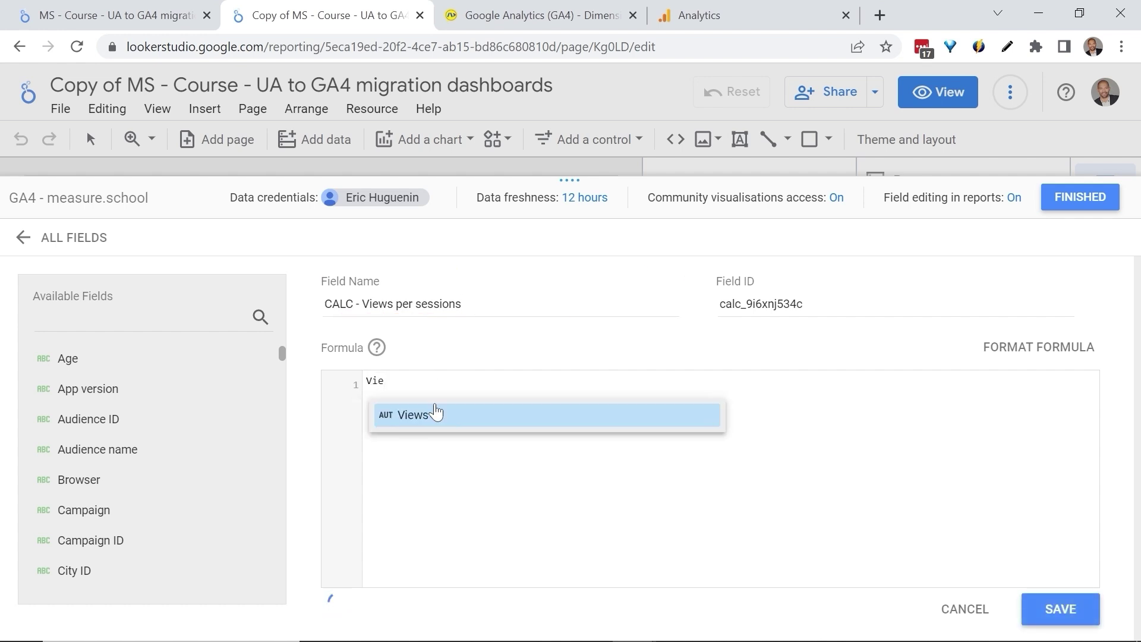
click(439, 419)
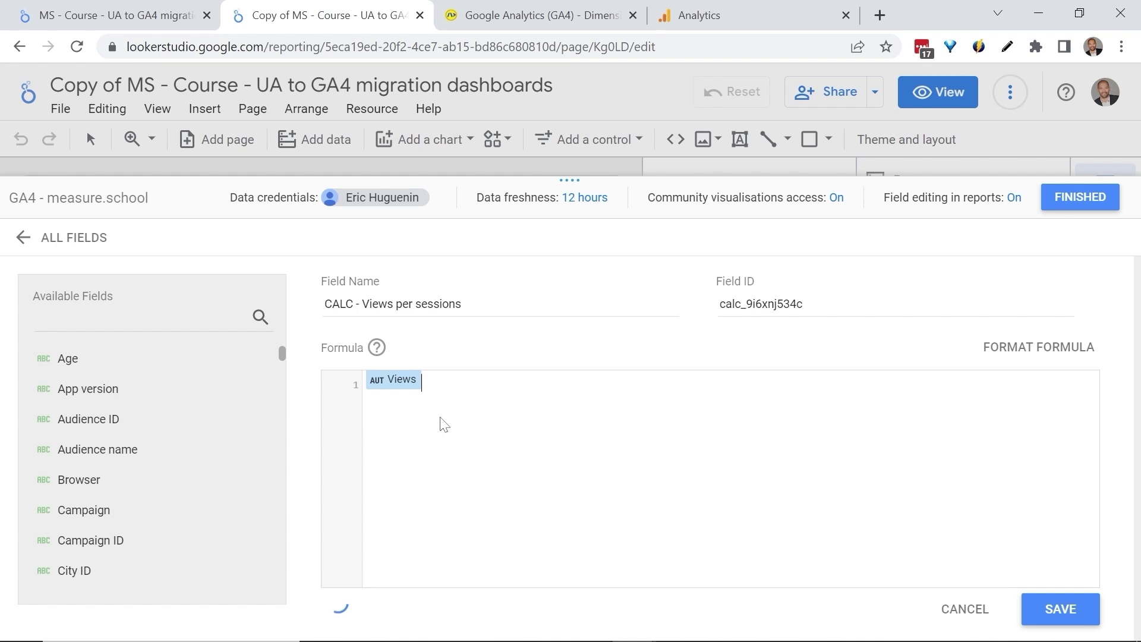
text(/ sess)
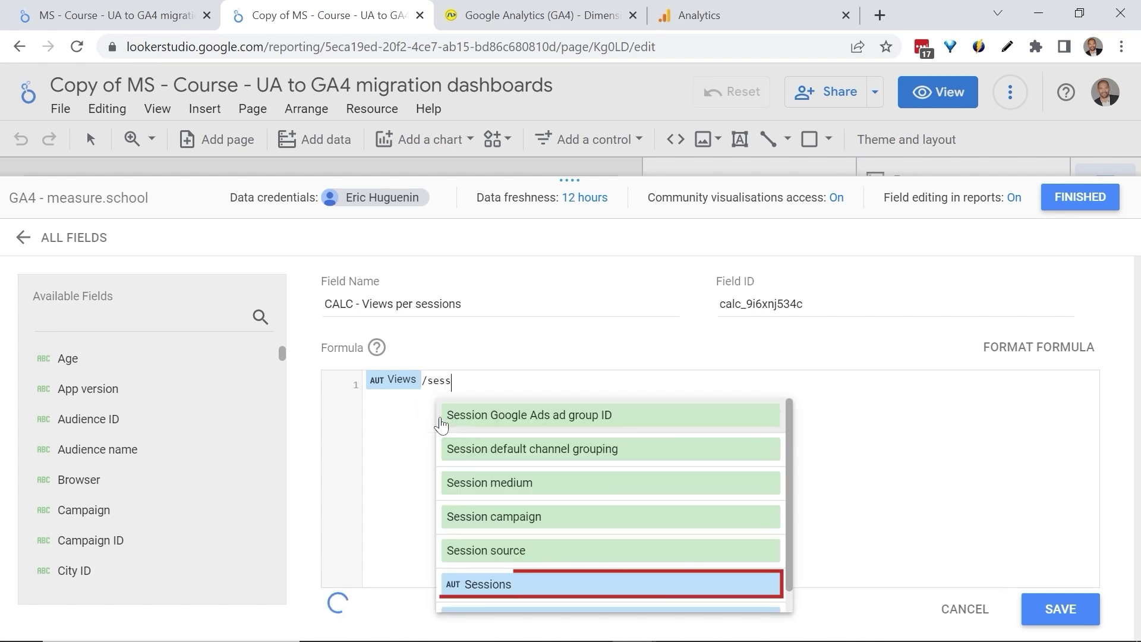
click(568, 581)
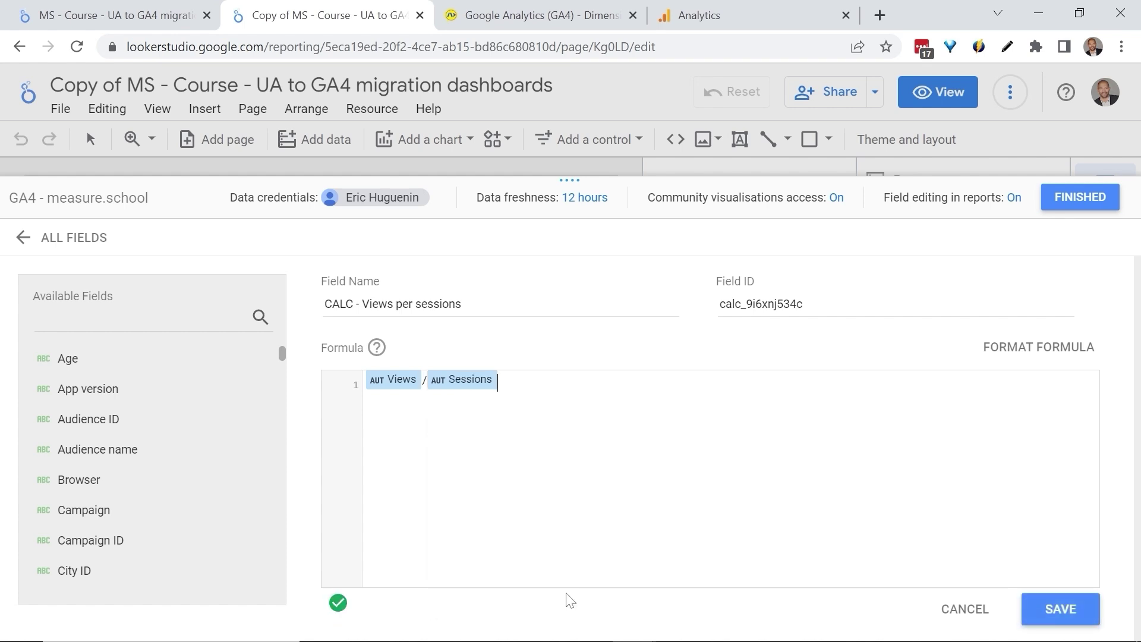
click(1061, 609)
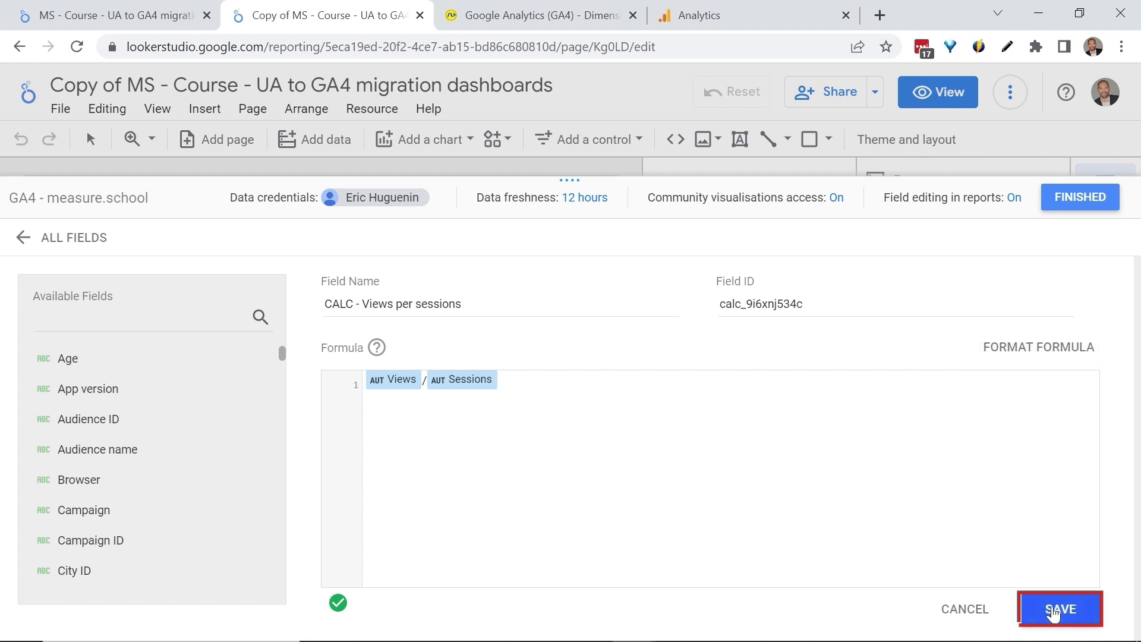
click(1092, 204)
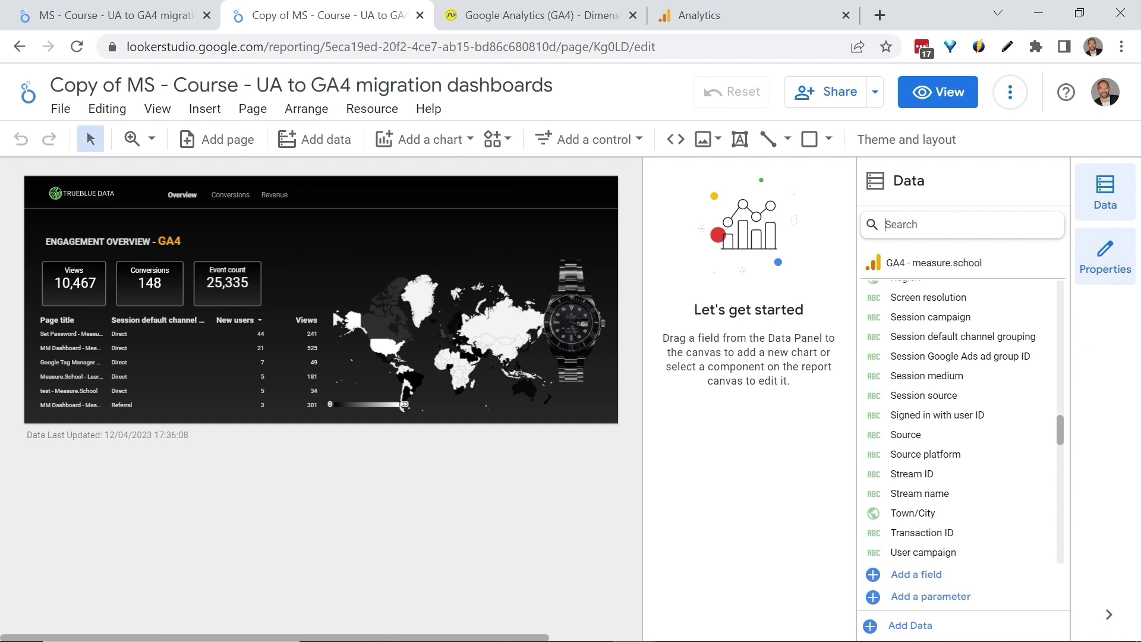
Search 'Calc' and drop CALC - Views per sessions onto the Conversions scorecard, showing 4.98.
text(C)
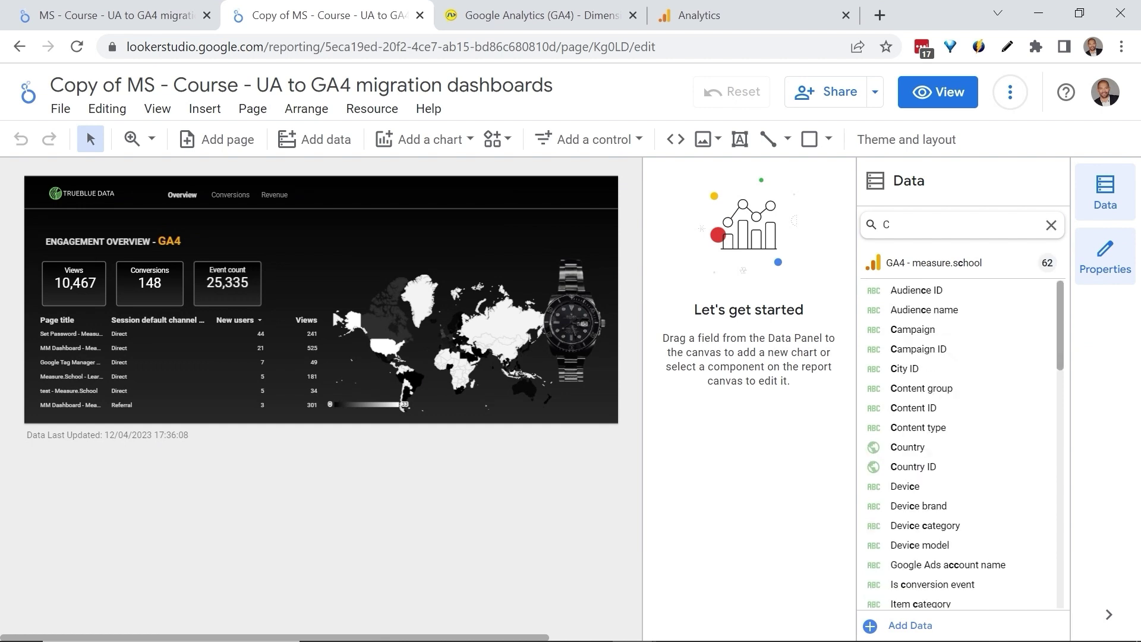
text(alc)
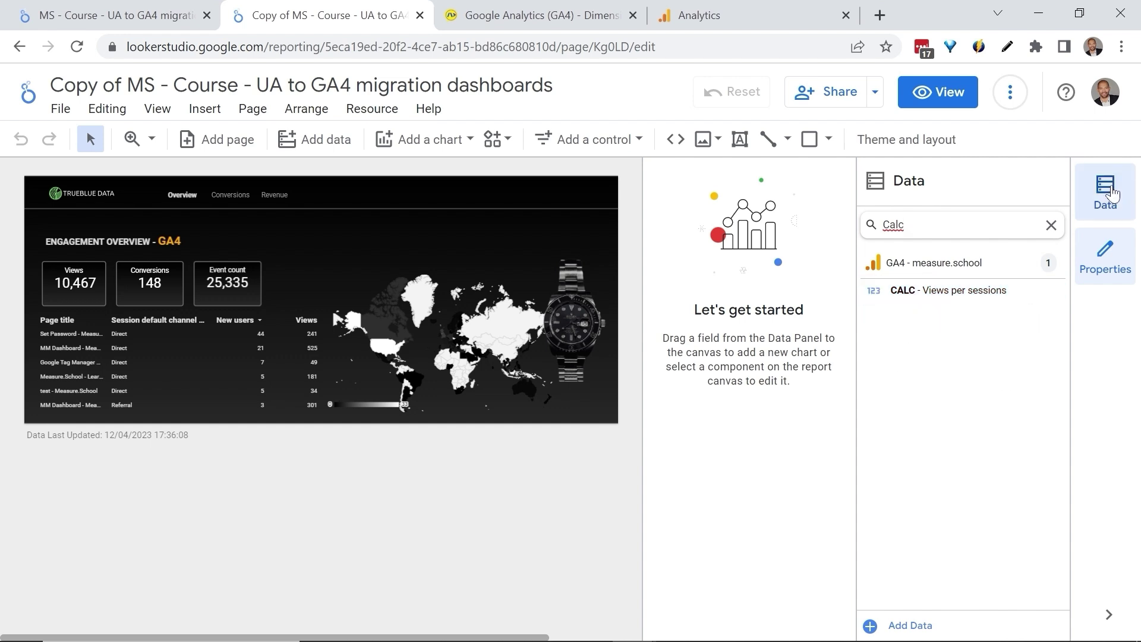
drag(871, 290, 163, 276)
click(1109, 607)
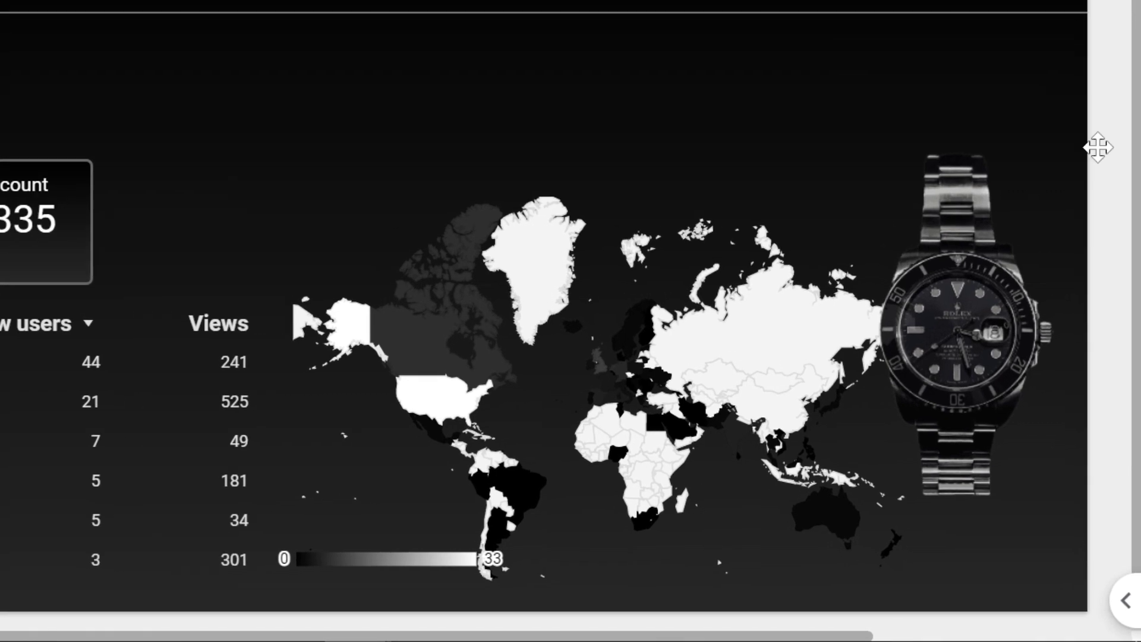
click(1129, 588)
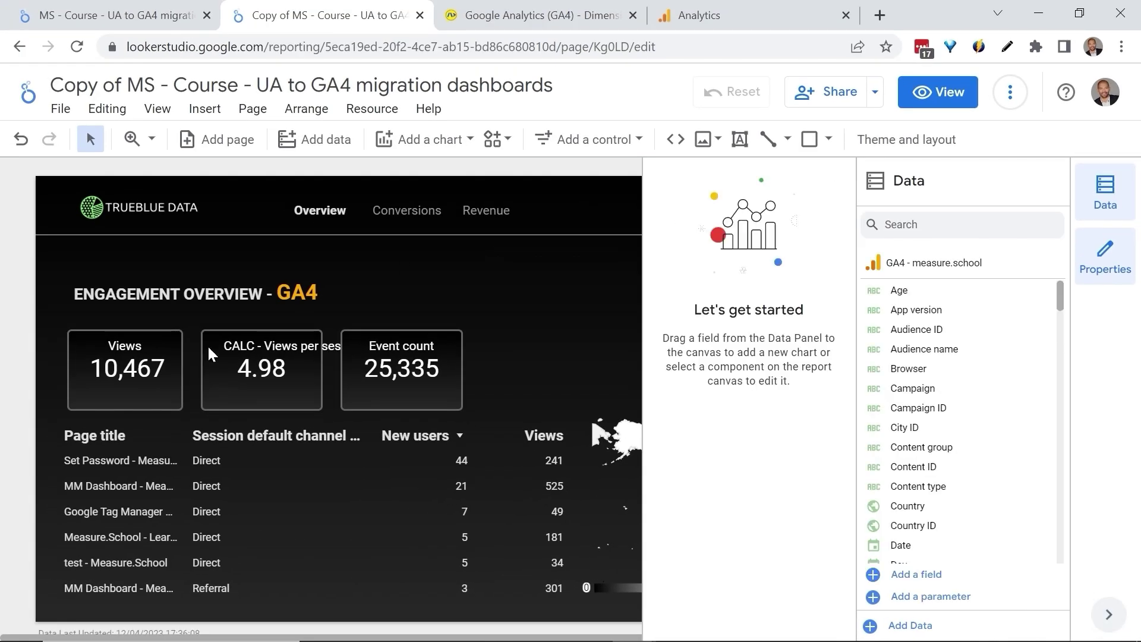
Select the CALC - Views per sessions scorecard and review its default date range settings.
click(139, 278)
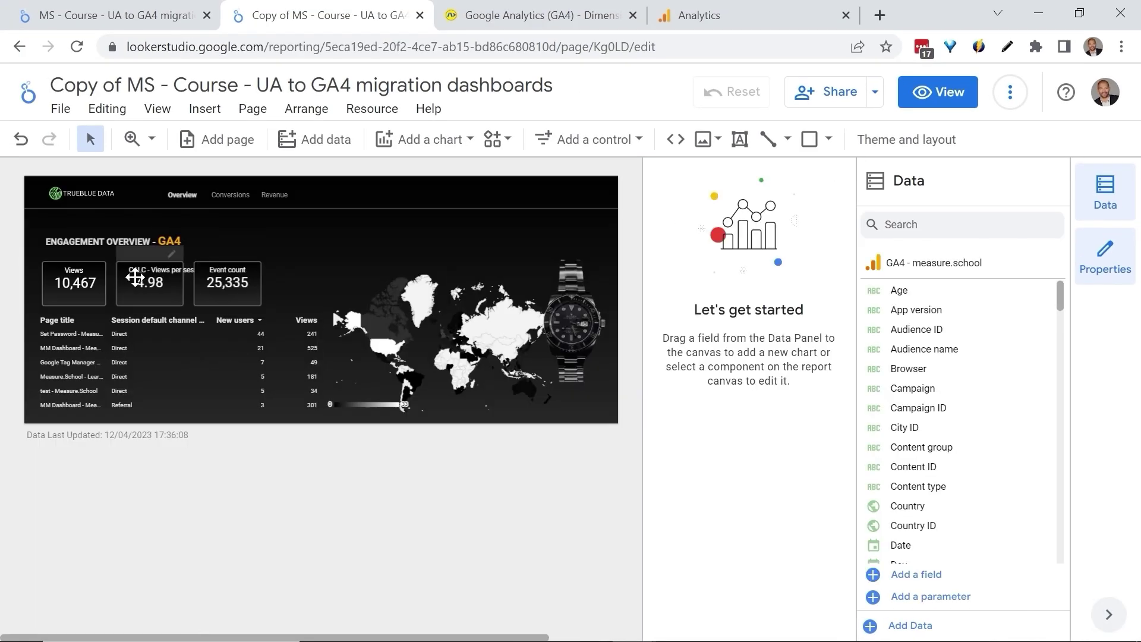
click(1105, 196)
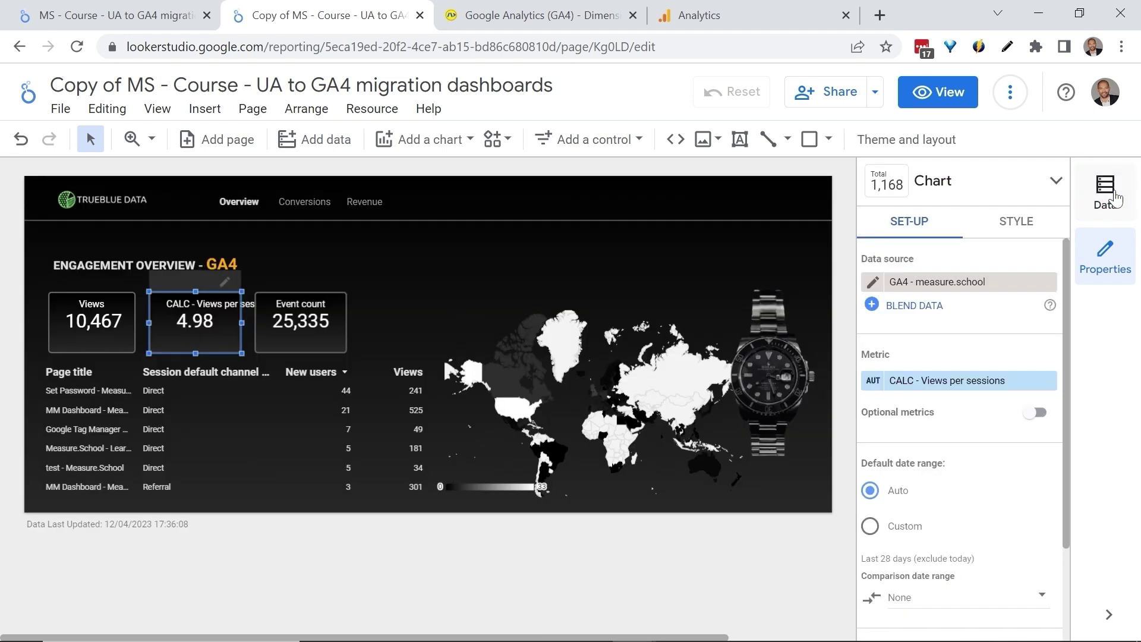
scroll(905, 387, down, 2)
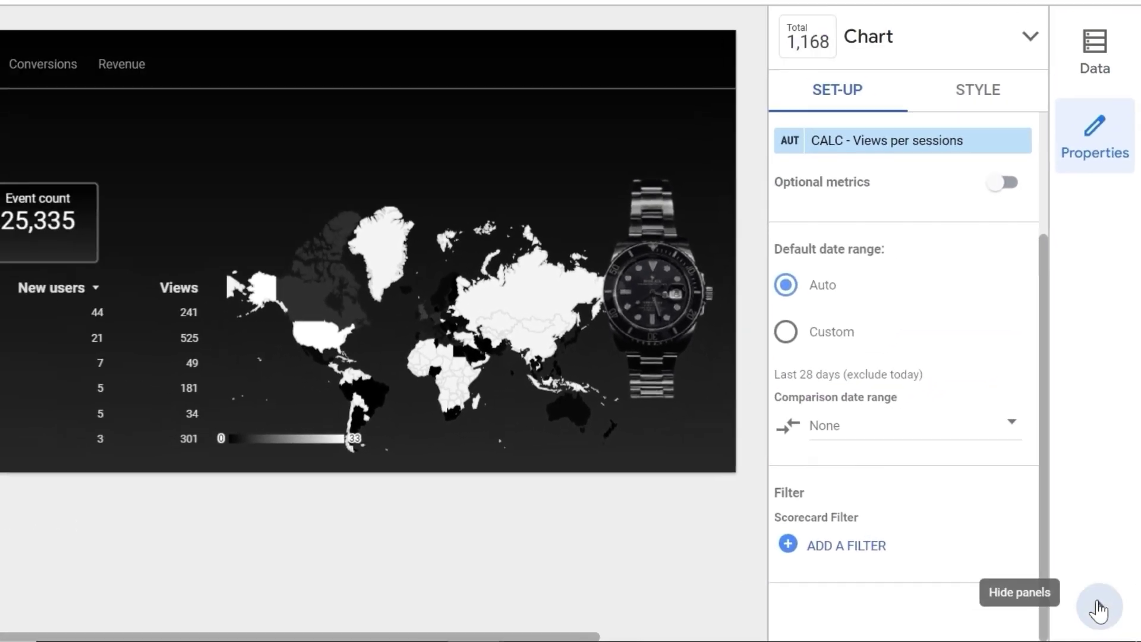
click(1089, 596)
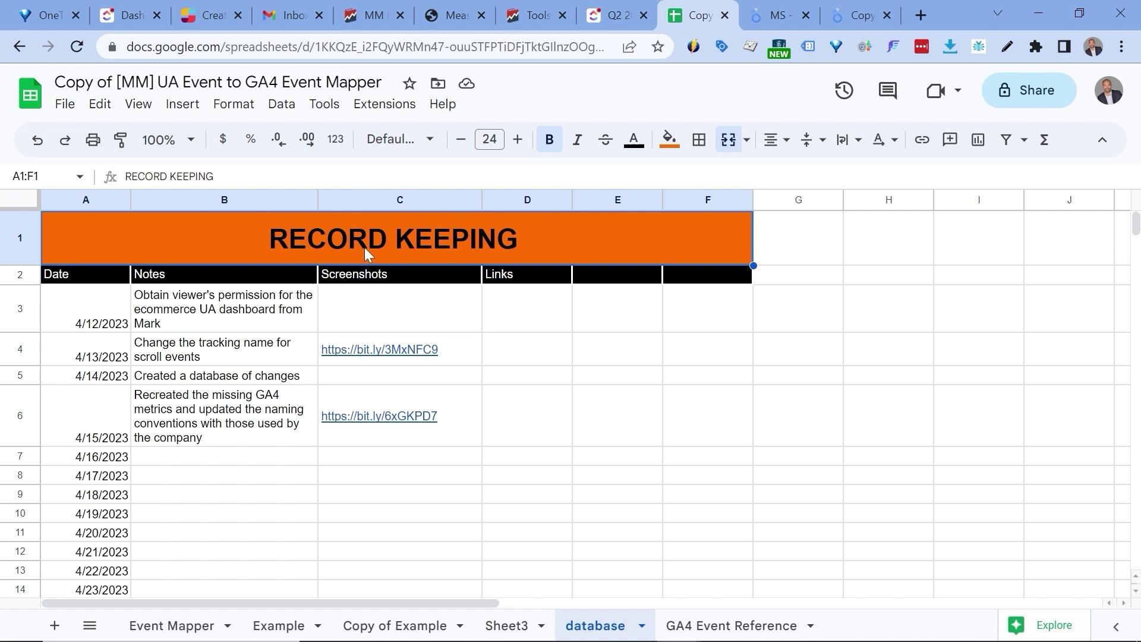
Review the RECORD KEEPING notes in cells B3 and B4 and the screenshot link in C4.
click(250, 320)
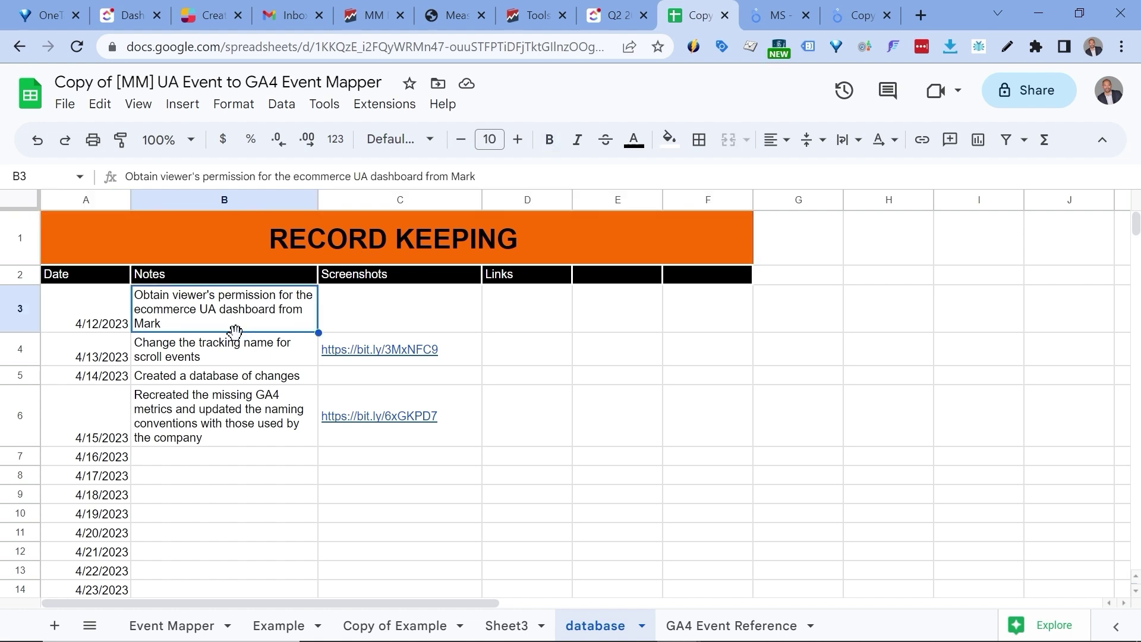
click(239, 347)
click(470, 352)
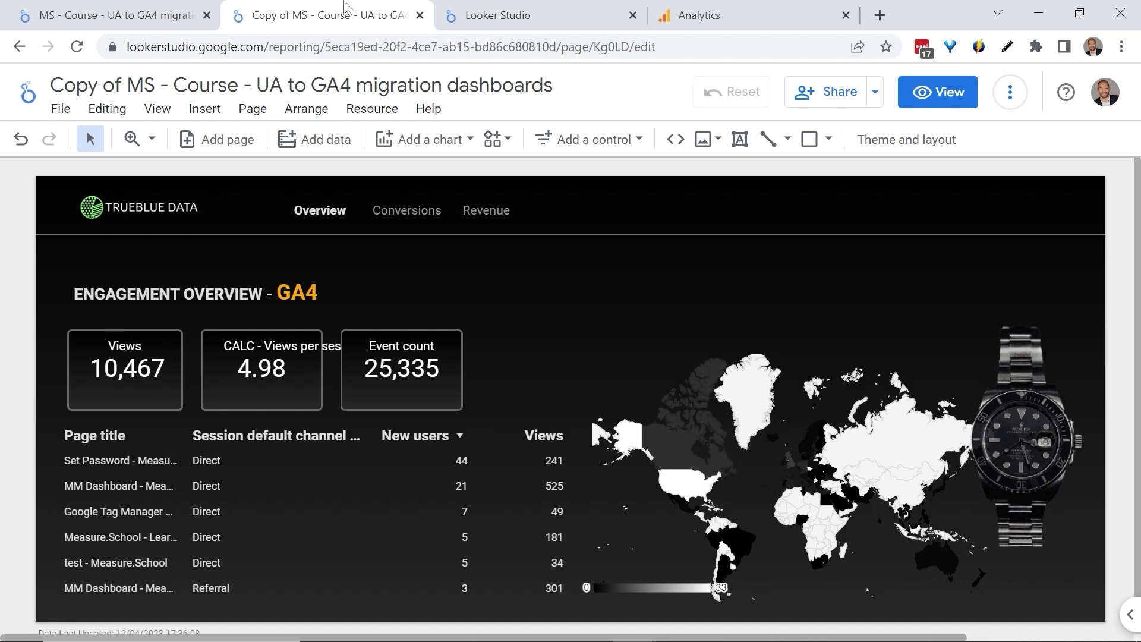
Switch to the Looker Studio home page listing recent reports.
click(475, 14)
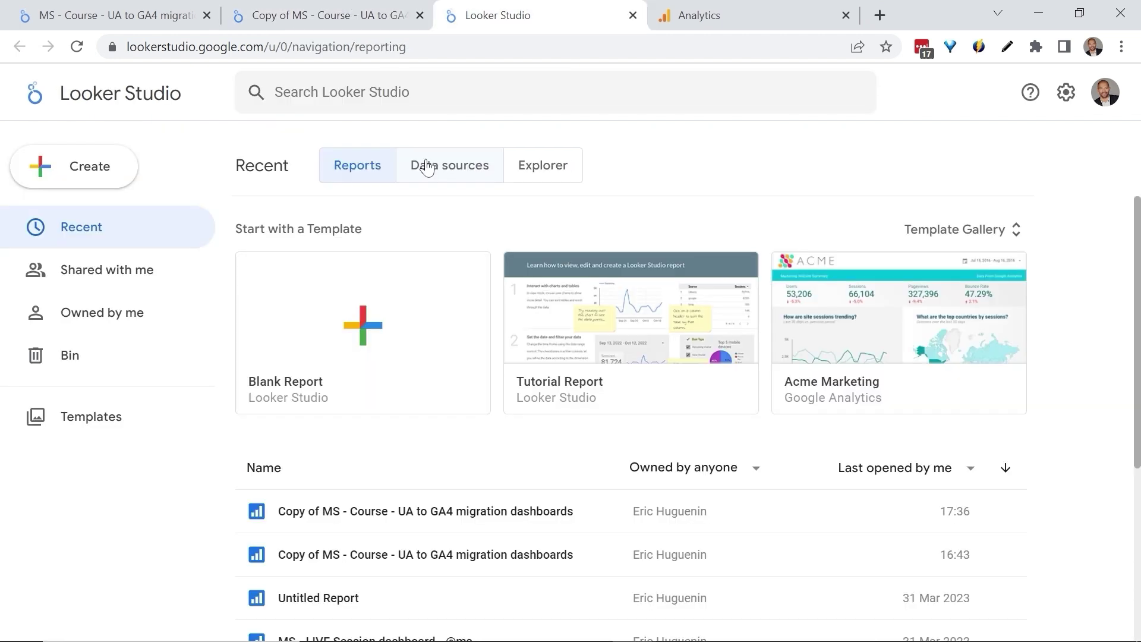